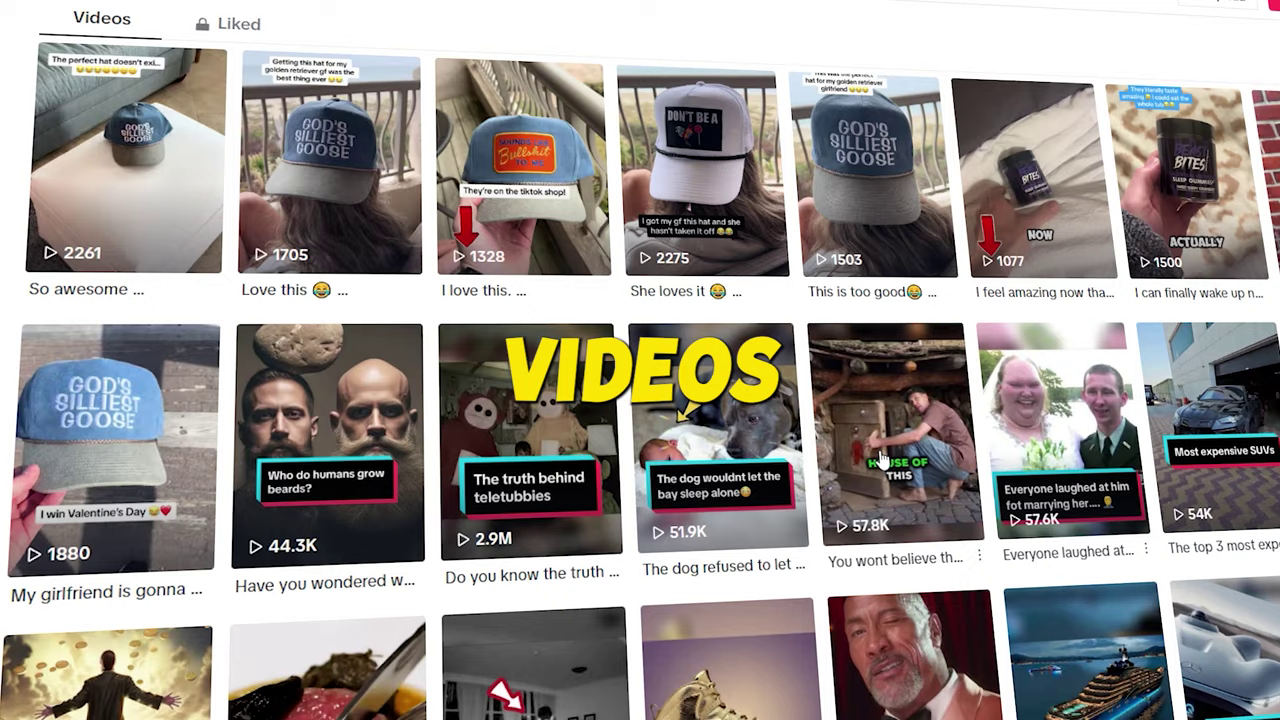
Play the cabin example video, then view which Gemini models are available
{"action": "left_click", "coordinate": [880, 455]}
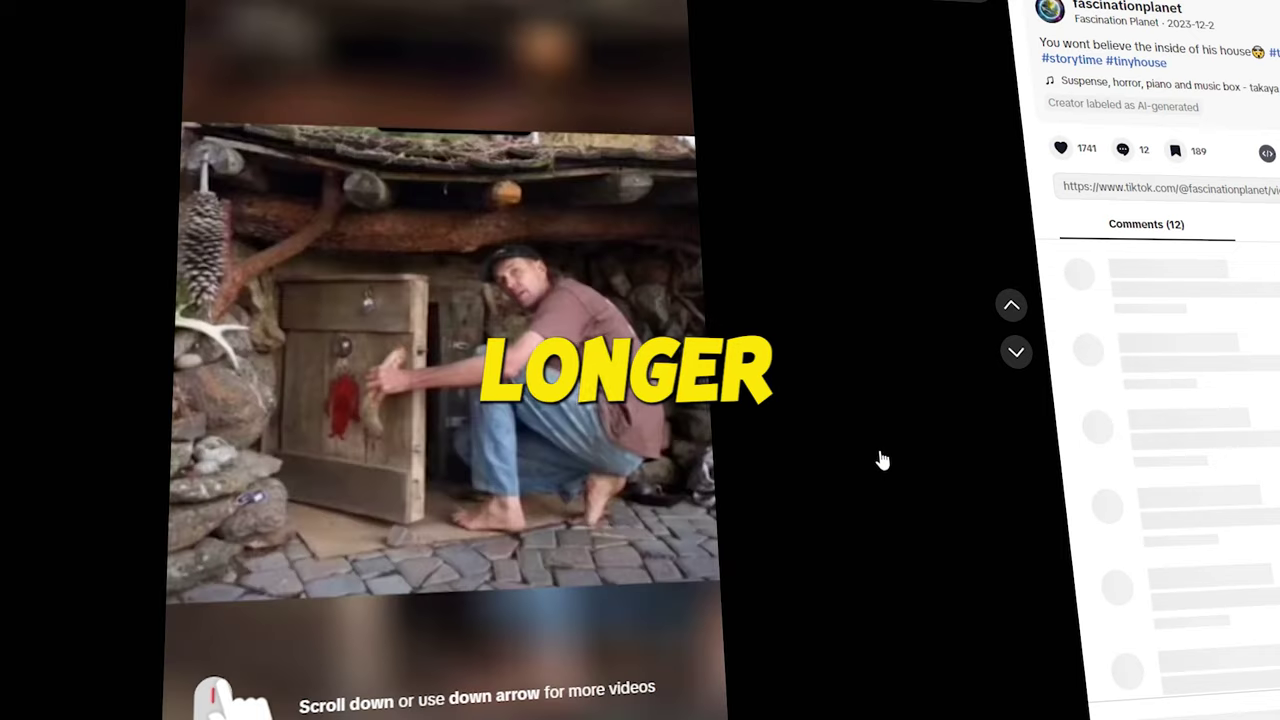
{"action": "scroll", "coordinate": [880, 455], "scroll_direction": "down", "scroll_amount": 1}
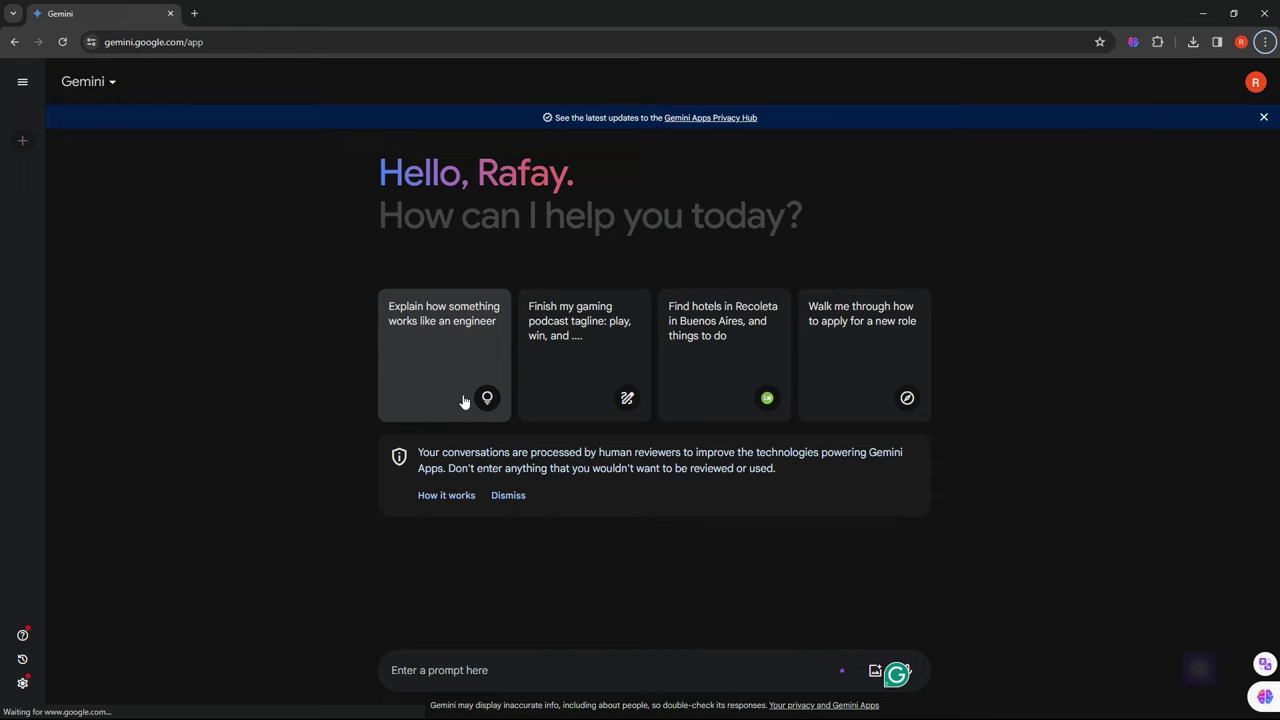
{"action": "left_click", "coordinate": [113, 85]}
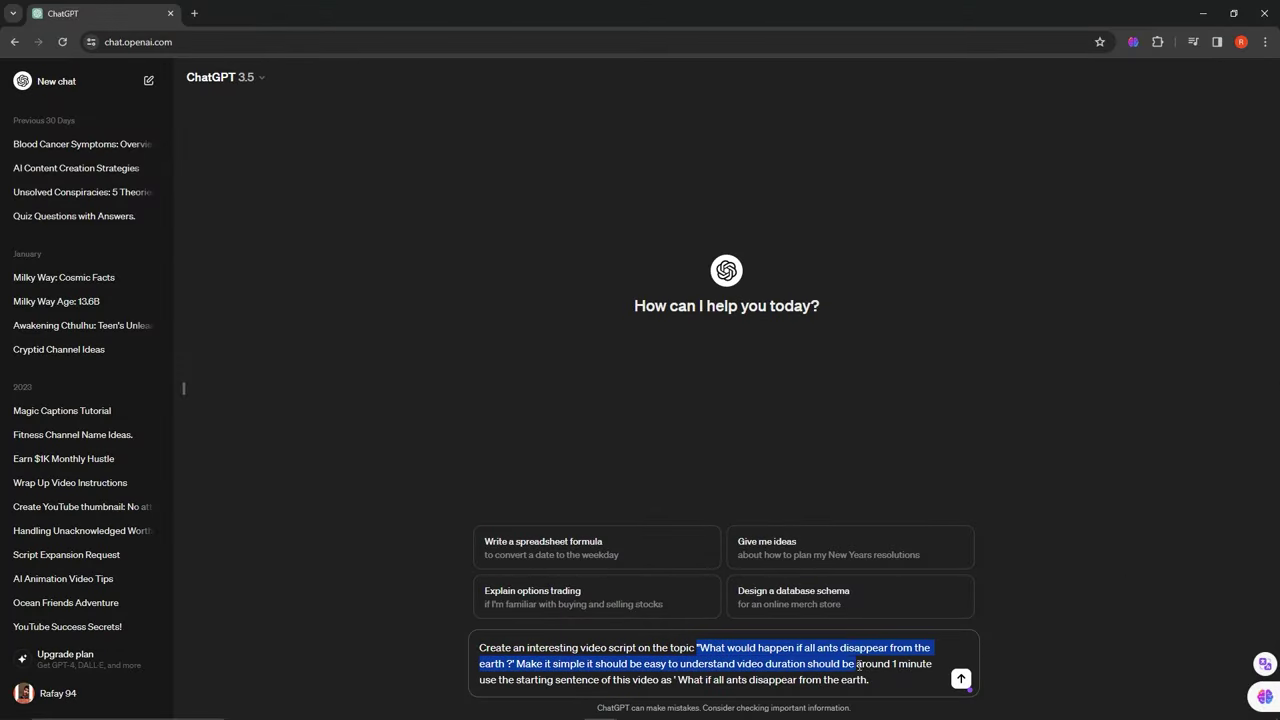
Send the one-minute ants script prompt to ChatGPT and scroll through its generated script
{"action": "left_click_drag", "start_coordinate": [762, 648], "coordinate": [868, 680]}
{"action": "left_click", "coordinate": [960, 679]}
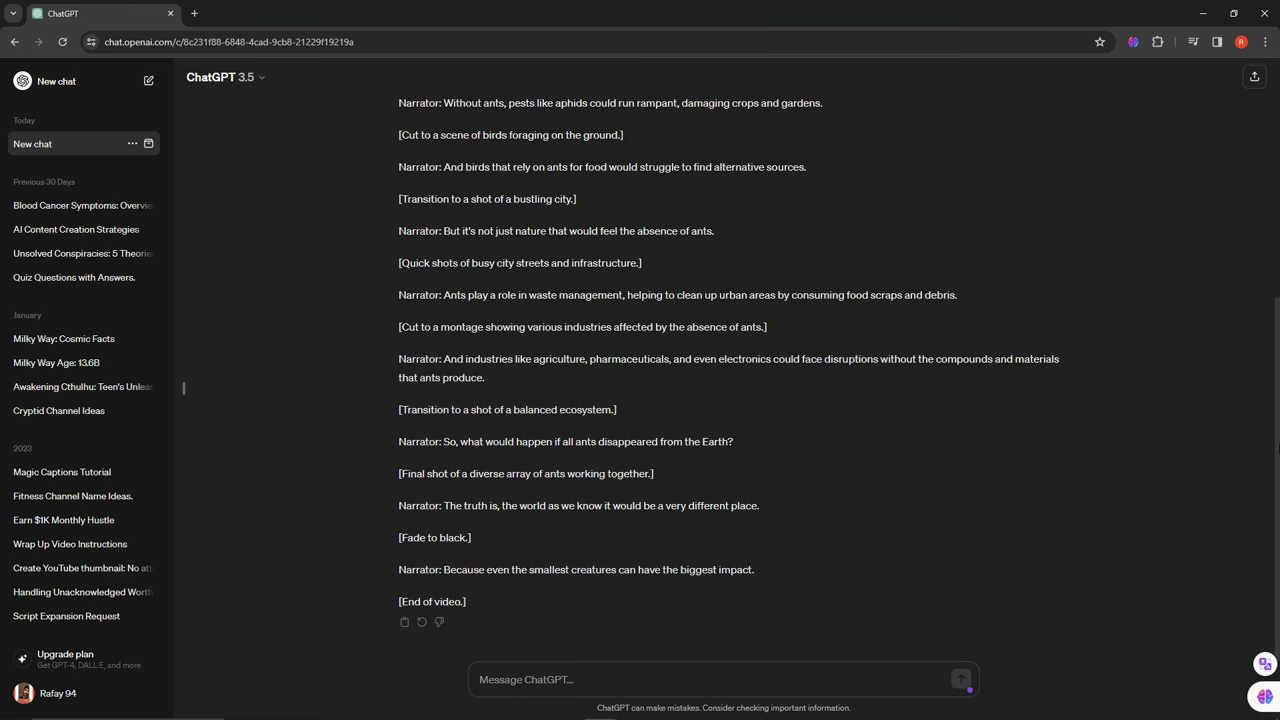
{"action": "scroll", "coordinate": [977, 399], "scroll_direction": "up", "scroll_amount": 3}
{"action": "scroll", "coordinate": [770, 391], "scroll_direction": "up", "scroll_amount": 2}
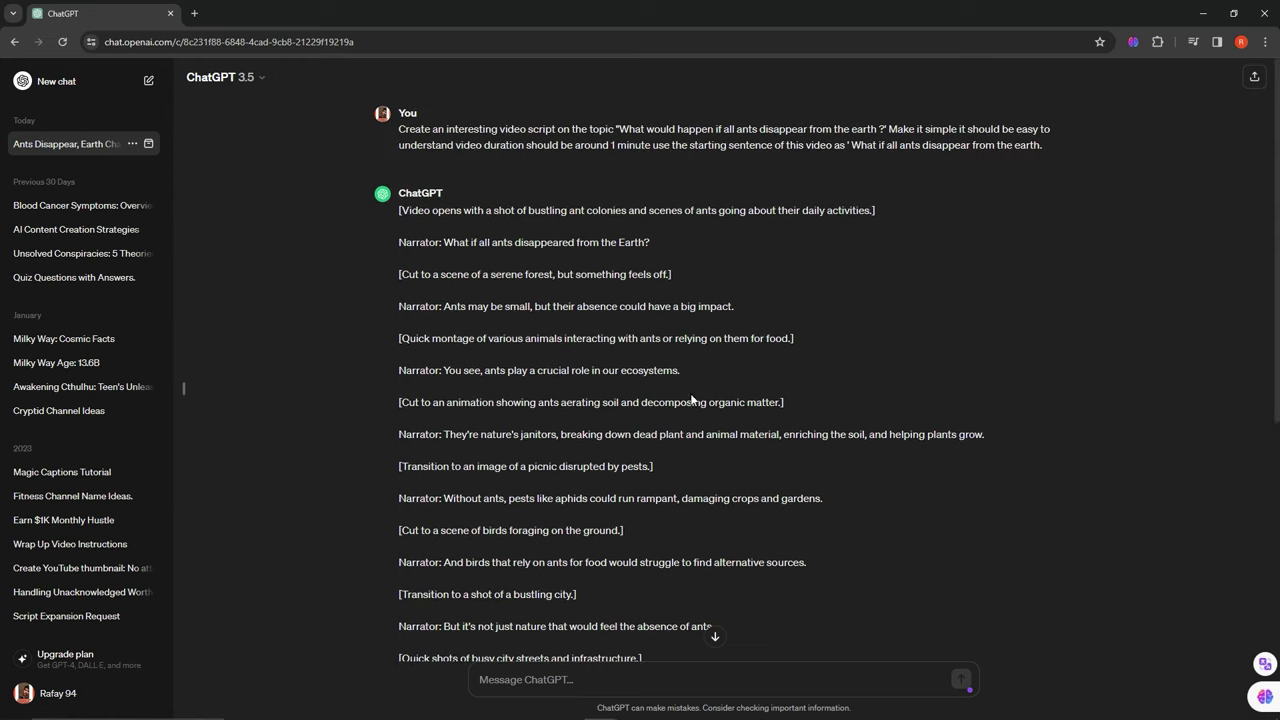
{"action": "scroll", "coordinate": [690, 400], "scroll_direction": "down", "scroll_amount": 3}
{"action": "scroll", "coordinate": [690, 400], "scroll_direction": "up", "scroll_amount": 3}
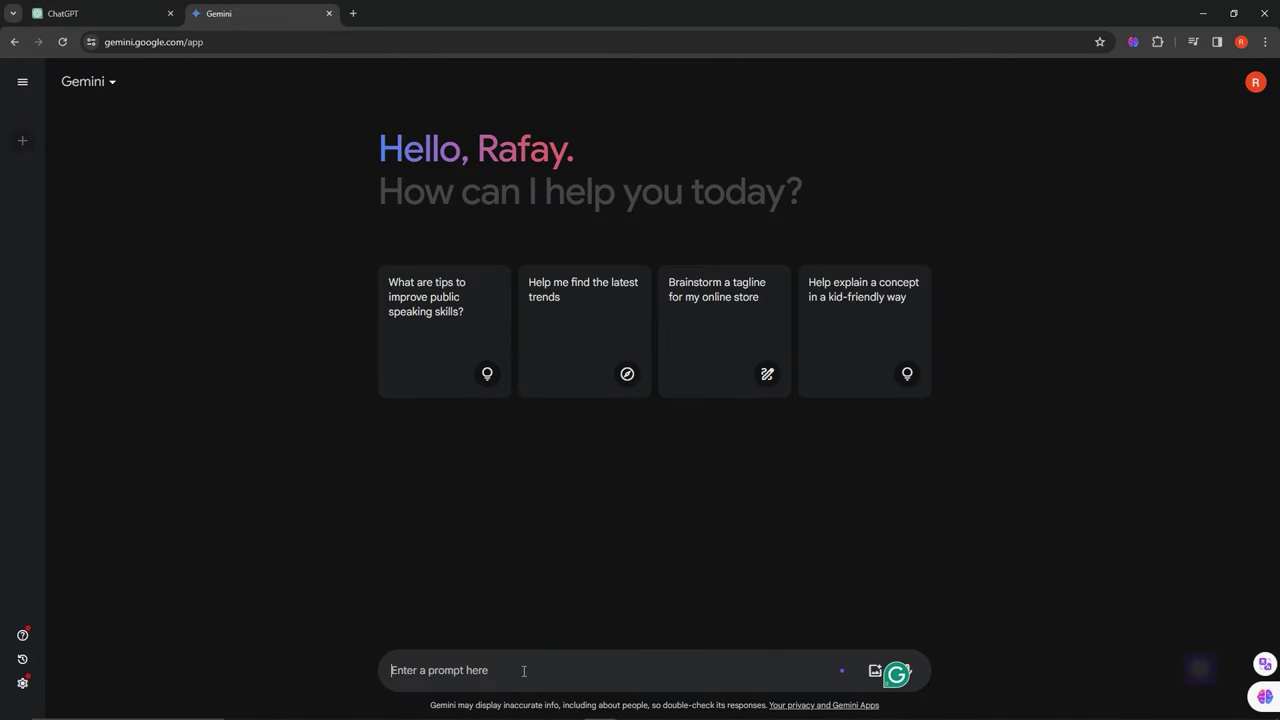
Paste the same ants video-script prompt into Gemini and submit it
{"action": "type", "text": "Create an interesting video script on the topic \"What would happen if all ants disappear from the earth ?' Make it simple it should be easy to understand video duration should be around 1 minute use the starting sentence of this video as ' What if all ants disappear from the earth."}
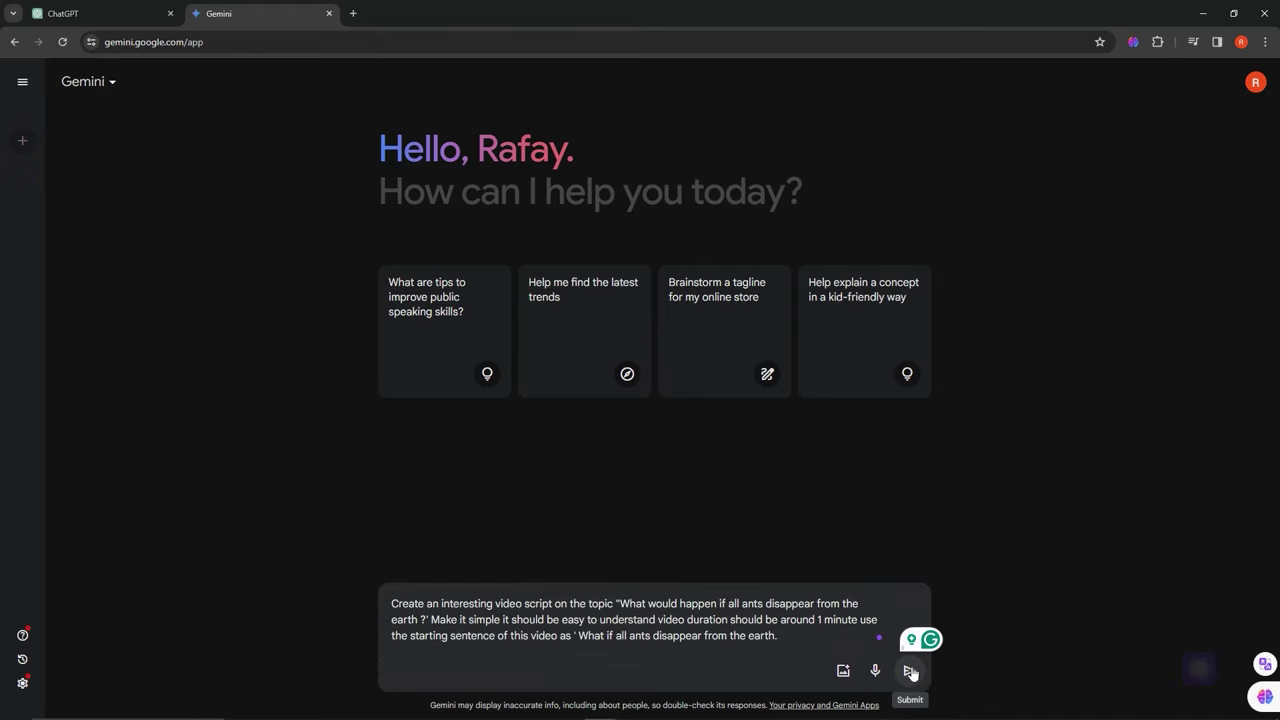
{"action": "left_click", "coordinate": [909, 671]}
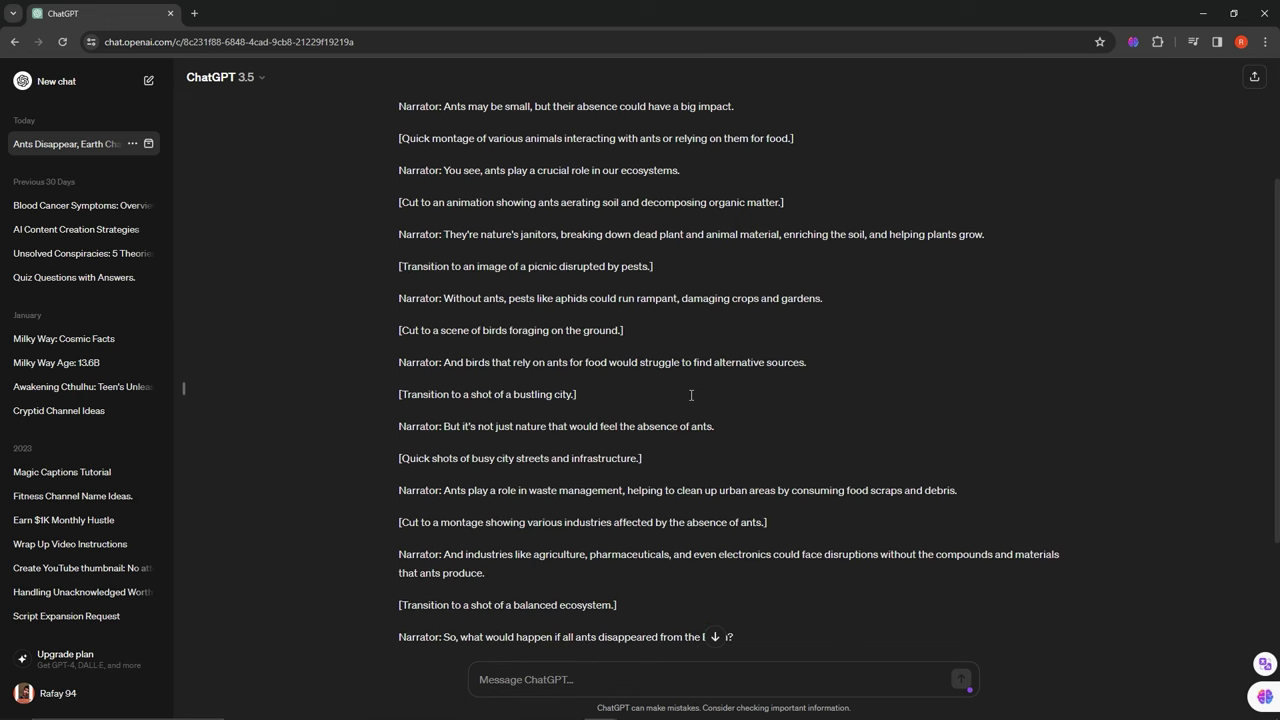
Scroll through ChatGPT's ants script to review it
{"action": "scroll", "coordinate": [691, 395], "scroll_direction": "down", "scroll_amount": 2}
{"action": "scroll", "coordinate": [691, 396], "scroll_direction": "up", "scroll_amount": 2}
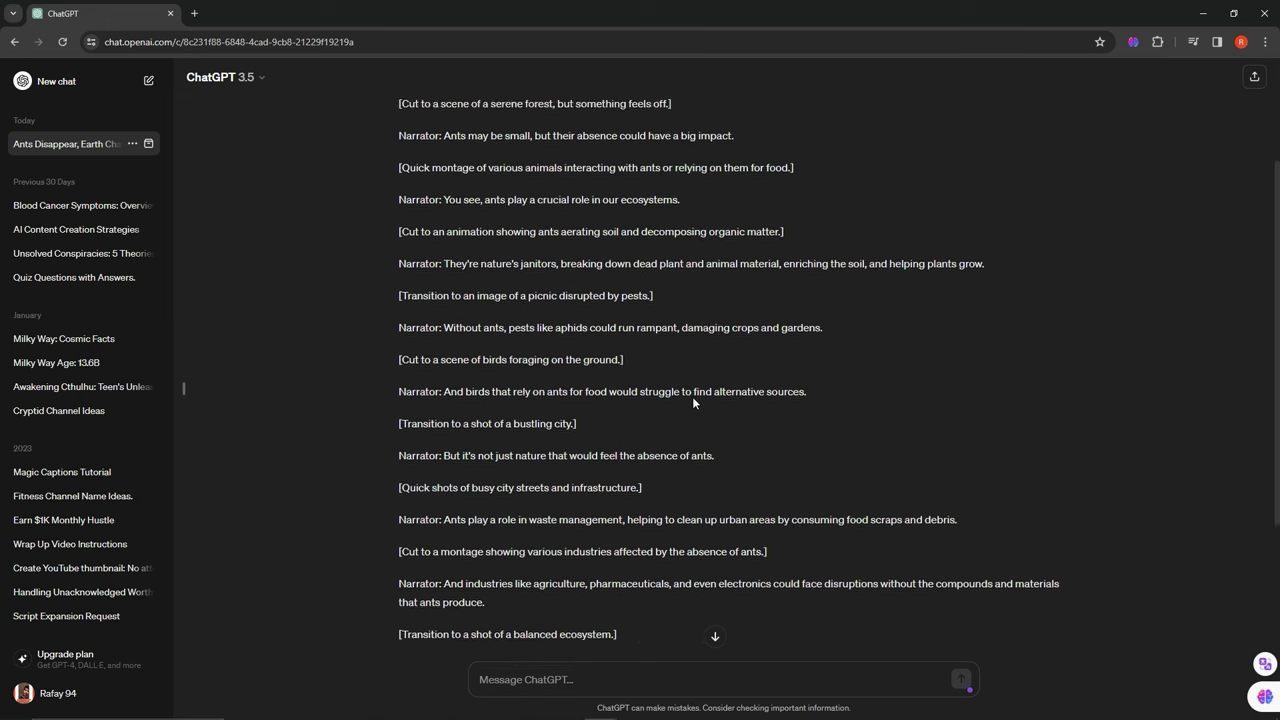
{"action": "scroll", "coordinate": [691, 396], "scroll_direction": "up", "scroll_amount": 2}
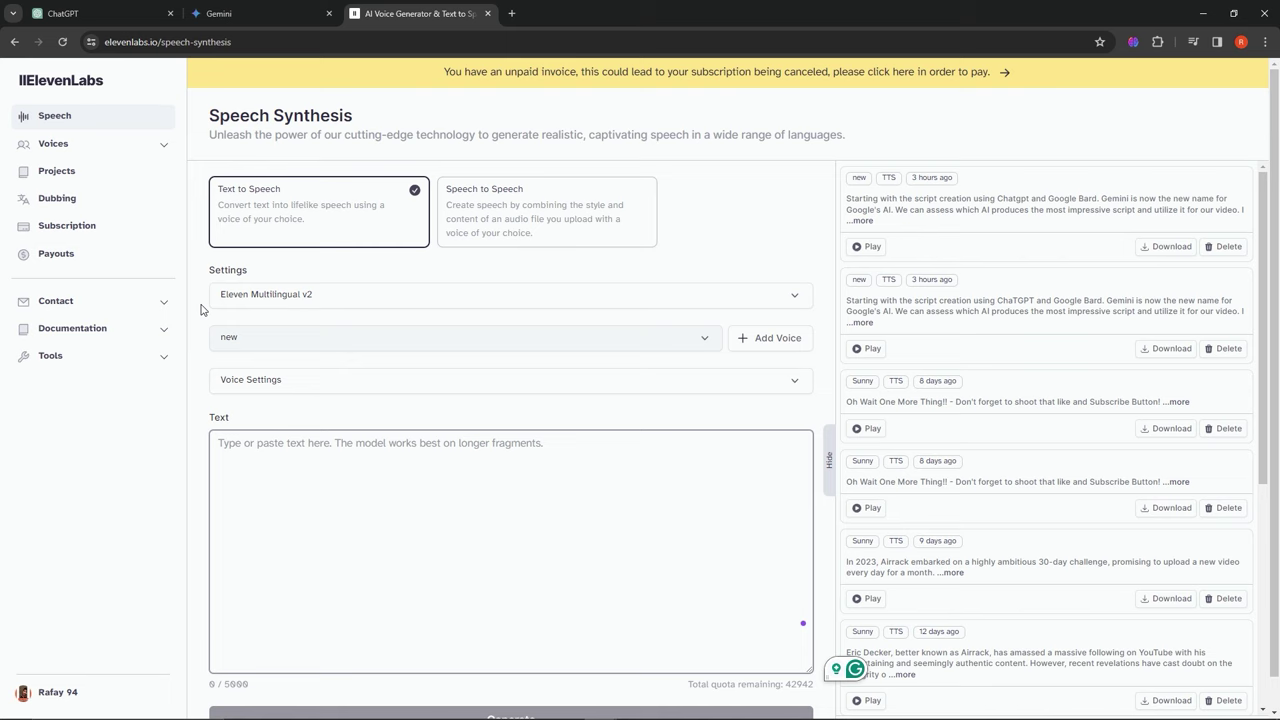
Open ElevenLabs' Subscription page from the sidebar and scroll down to the plans
{"action": "left_click", "coordinate": [52, 144]}
{"action": "left_click", "coordinate": [60, 272]}
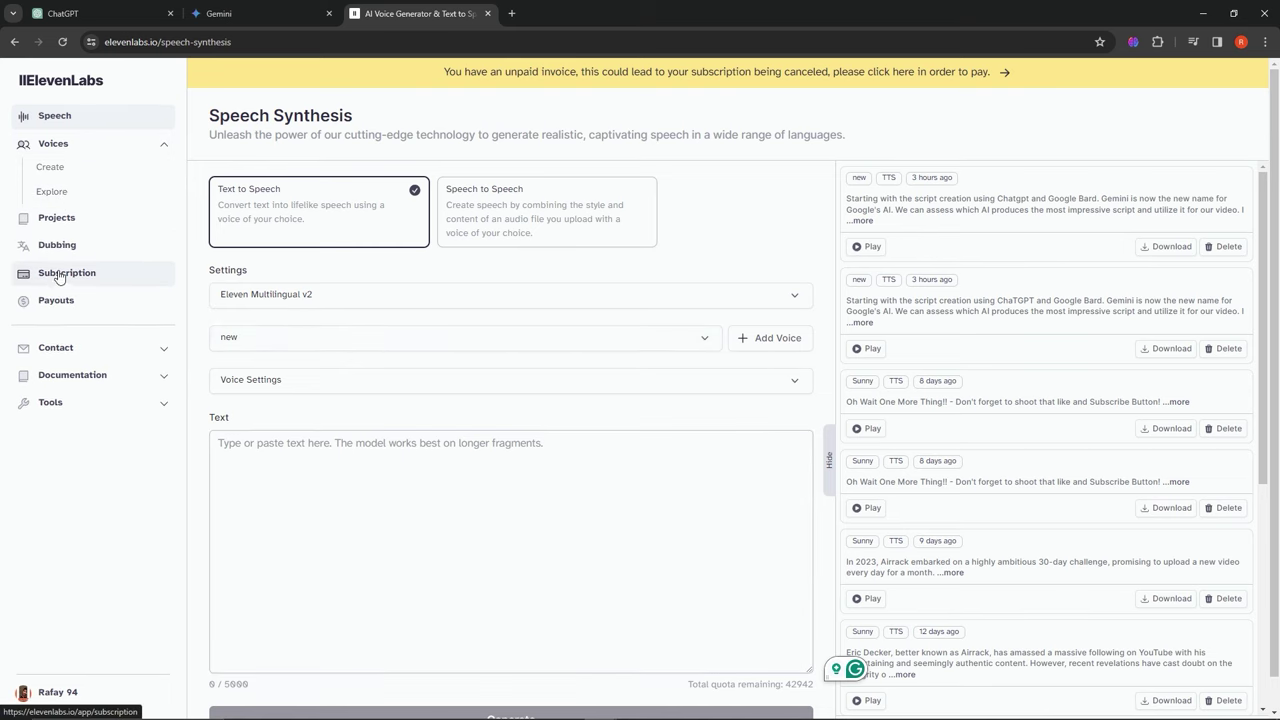
{"action": "scroll", "coordinate": [623, 292], "scroll_direction": "down", "scroll_amount": 3}
{"action": "scroll", "coordinate": [623, 292], "scroll_direction": "down", "scroll_amount": 1}
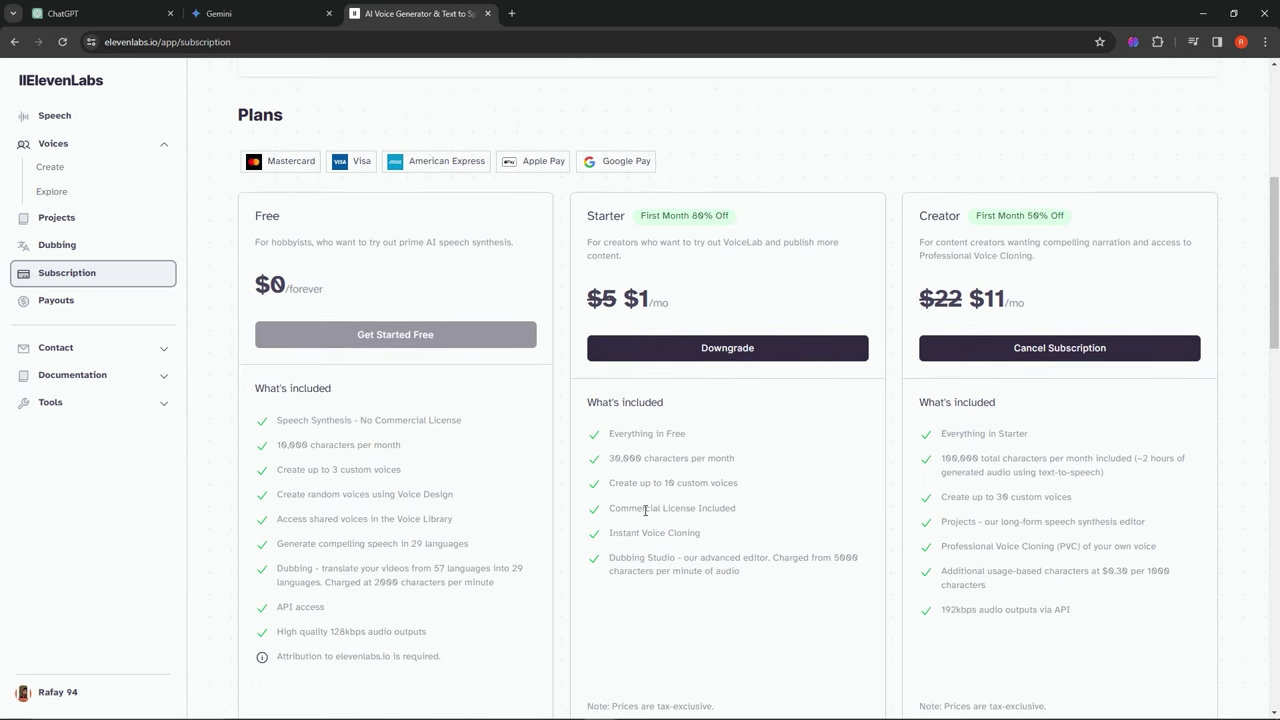
{"action": "scroll", "coordinate": [320, 669], "scroll_direction": "down", "scroll_amount": 1}
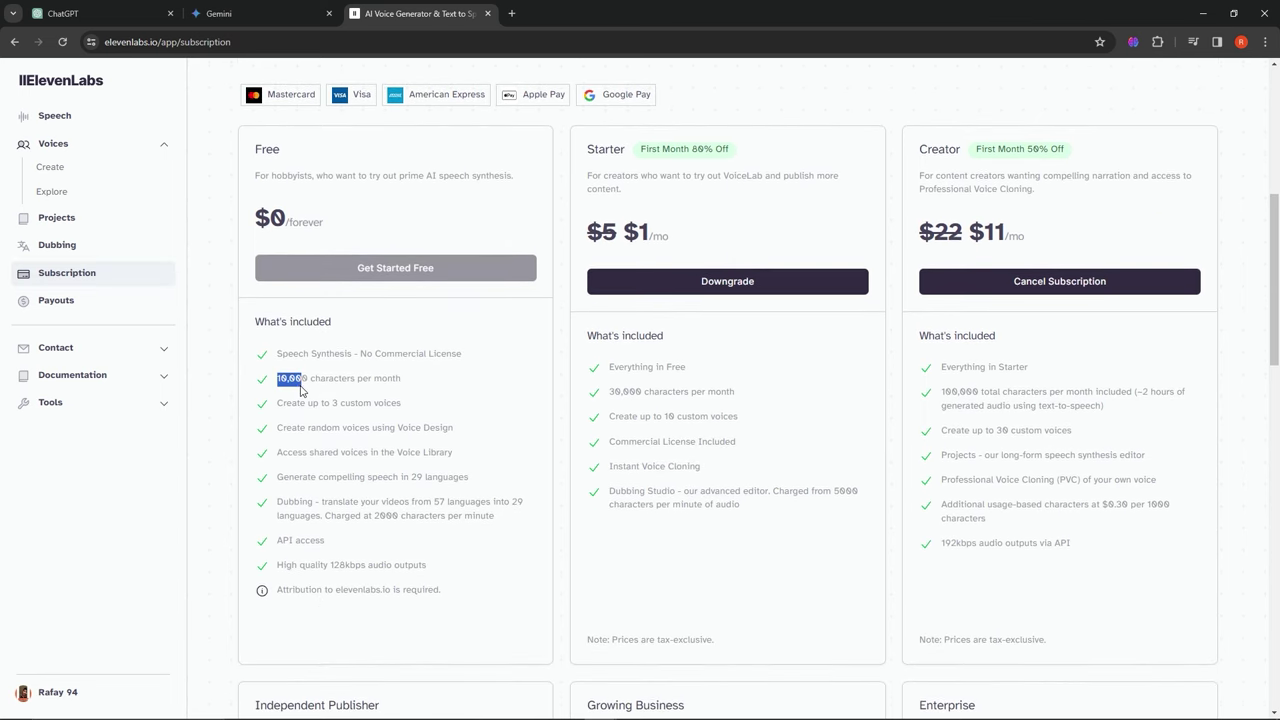
Compare the Free and Starter character limits and the Creator plan's $11 monthly price
{"action": "left_click", "coordinate": [352, 364]}
{"action": "left_click", "coordinate": [619, 240]}
{"action": "scroll", "coordinate": [1086, 250], "scroll_direction": "up", "scroll_amount": 3}
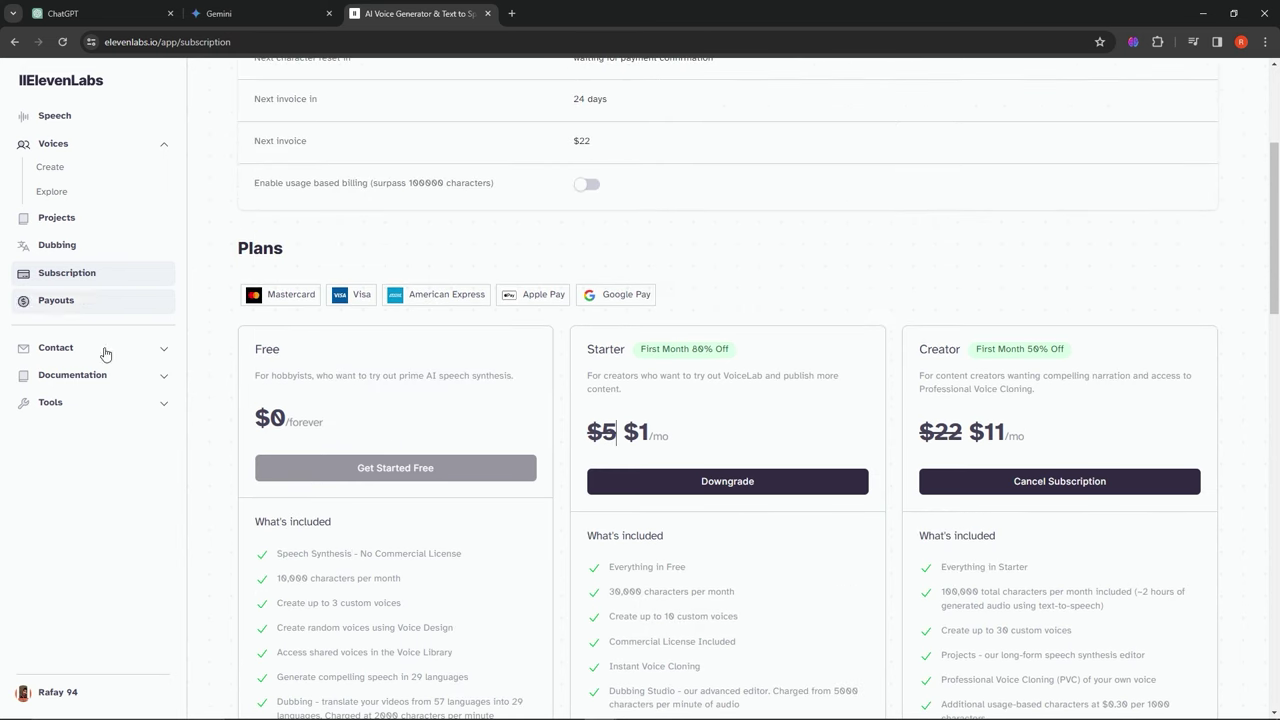
{"action": "scroll", "coordinate": [140, 192], "scroll_direction": "up", "scroll_amount": 1}
{"action": "scroll", "coordinate": [500, 283], "scroll_direction": "up", "scroll_amount": 2}
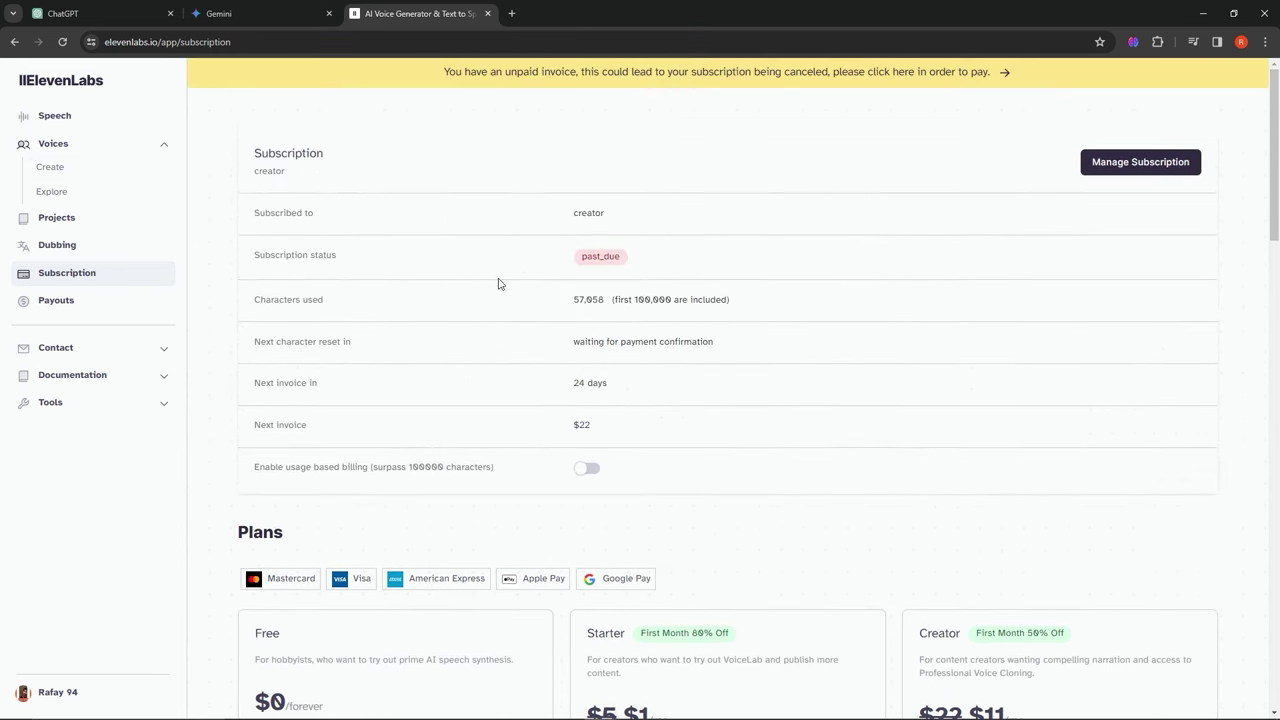
{"action": "scroll", "coordinate": [715, 328], "scroll_direction": "down", "scroll_amount": 2}
{"action": "scroll", "coordinate": [715, 328], "scroll_direction": "down", "scroll_amount": 3}
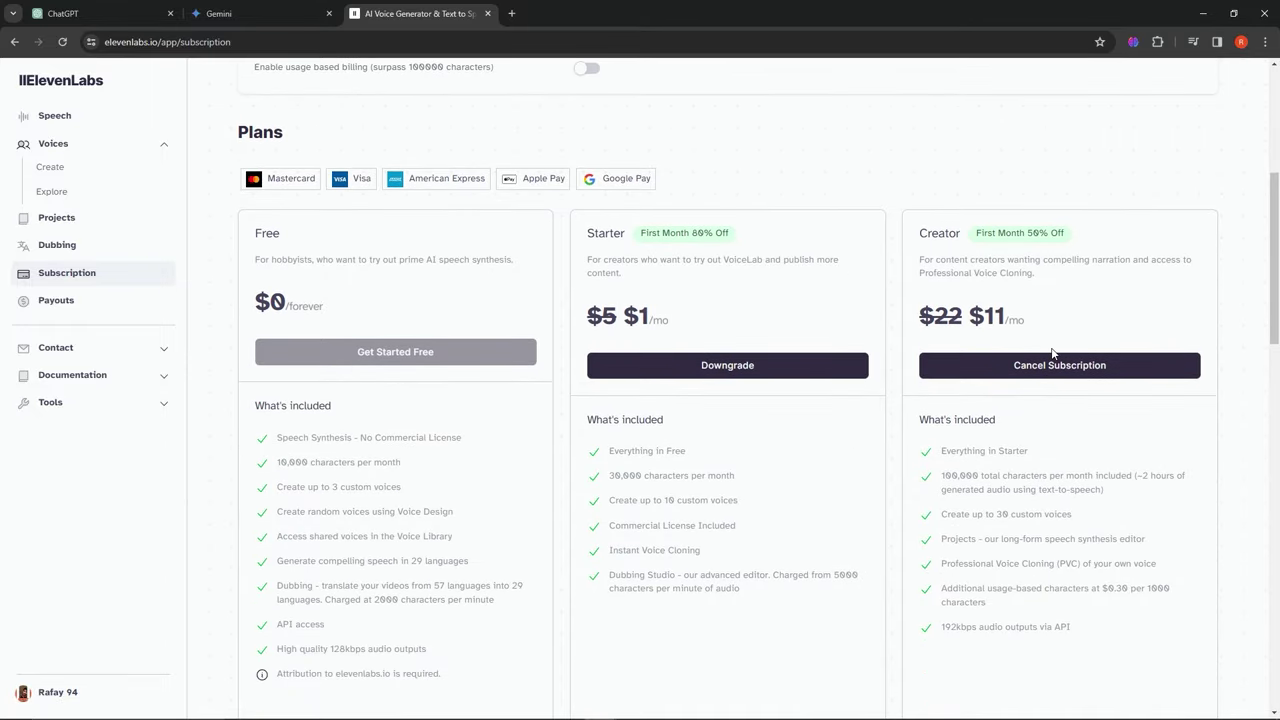
{"action": "scroll", "coordinate": [1052, 350], "scroll_direction": "down", "scroll_amount": 1}
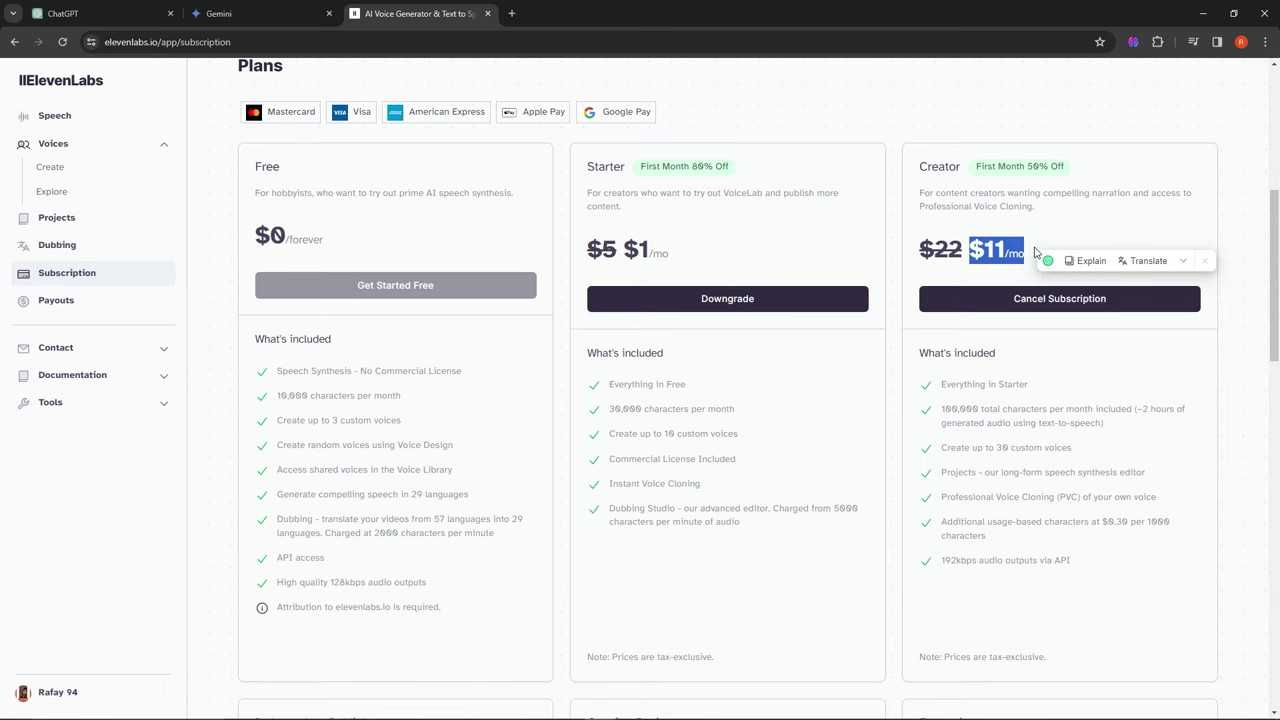
{"action": "left_click", "coordinate": [1239, 235]}
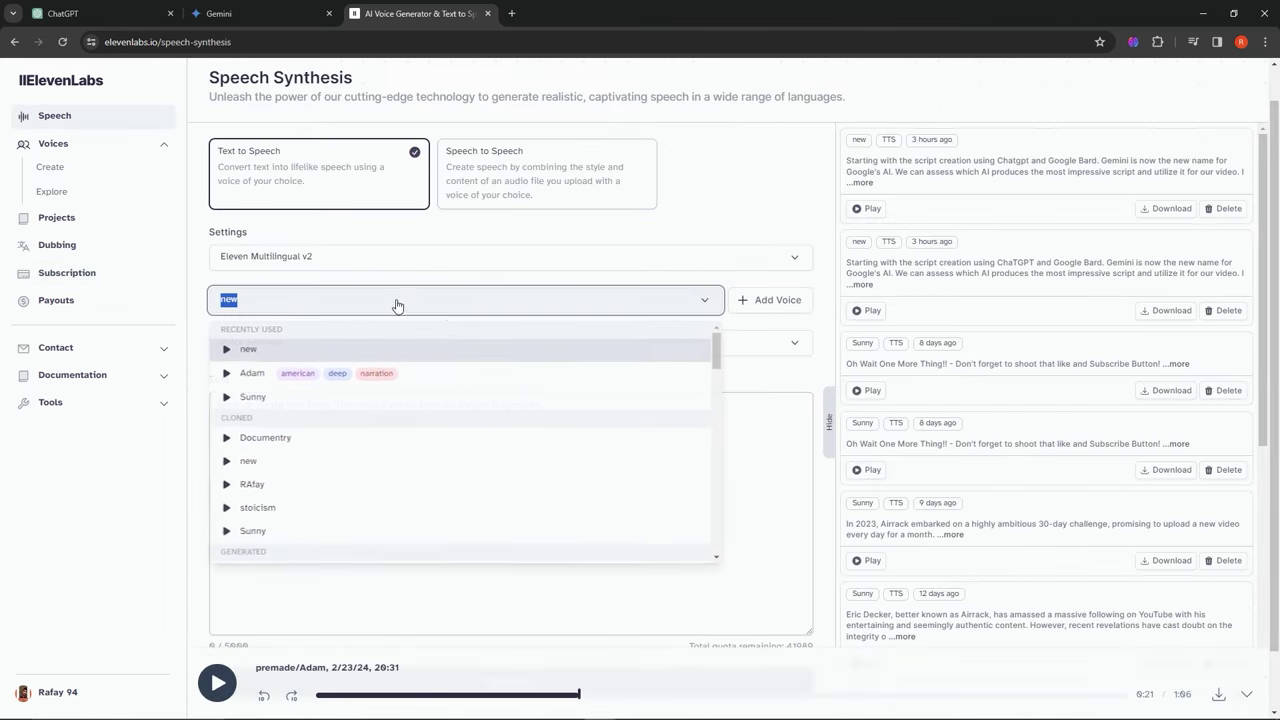
Pick the Adam voice, paste the ants script and generate the voiceover audio
{"action": "scroll", "coordinate": [323, 380], "scroll_direction": "down", "scroll_amount": 3}
{"action": "scroll", "coordinate": [300, 420], "scroll_direction": "down", "scroll_amount": 3}
{"action": "scroll", "coordinate": [277, 455], "scroll_direction": "down", "scroll_amount": 3}
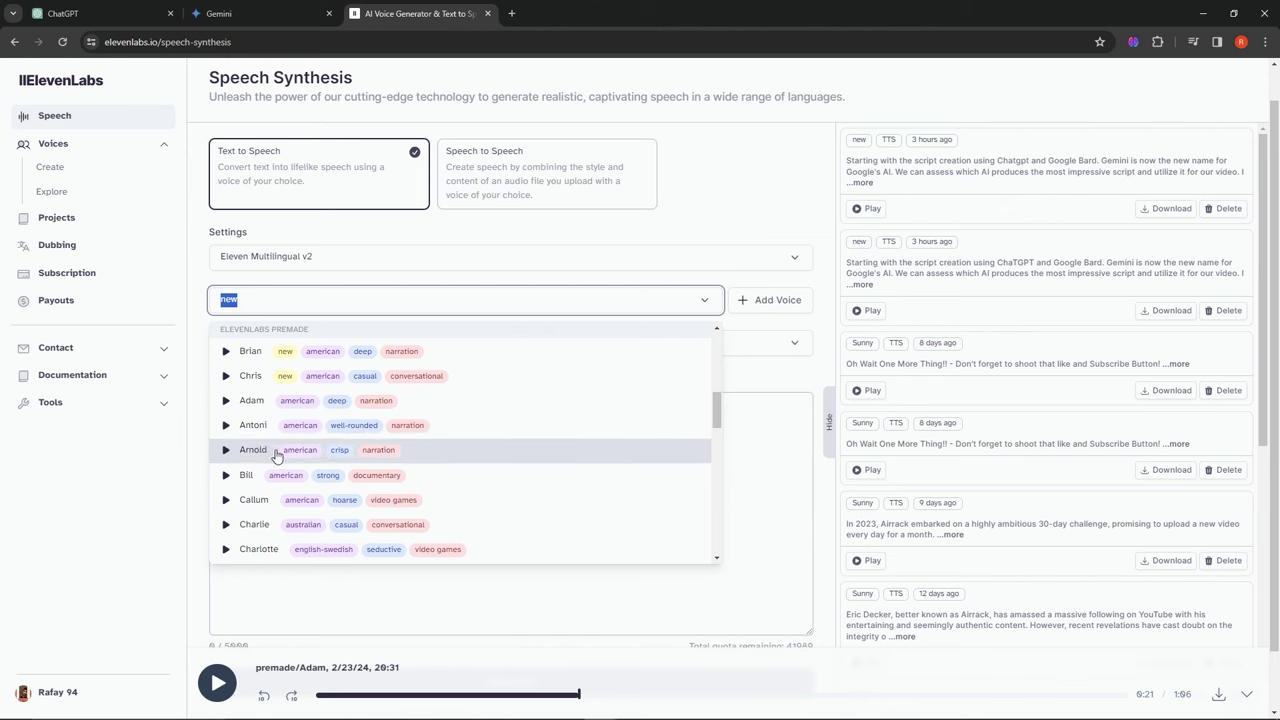
{"action": "scroll", "coordinate": [251, 486], "scroll_direction": "down", "scroll_amount": 3}
{"action": "scroll", "coordinate": [251, 480], "scroll_direction": "up", "scroll_amount": 4}
{"action": "left_click", "coordinate": [255, 466]}
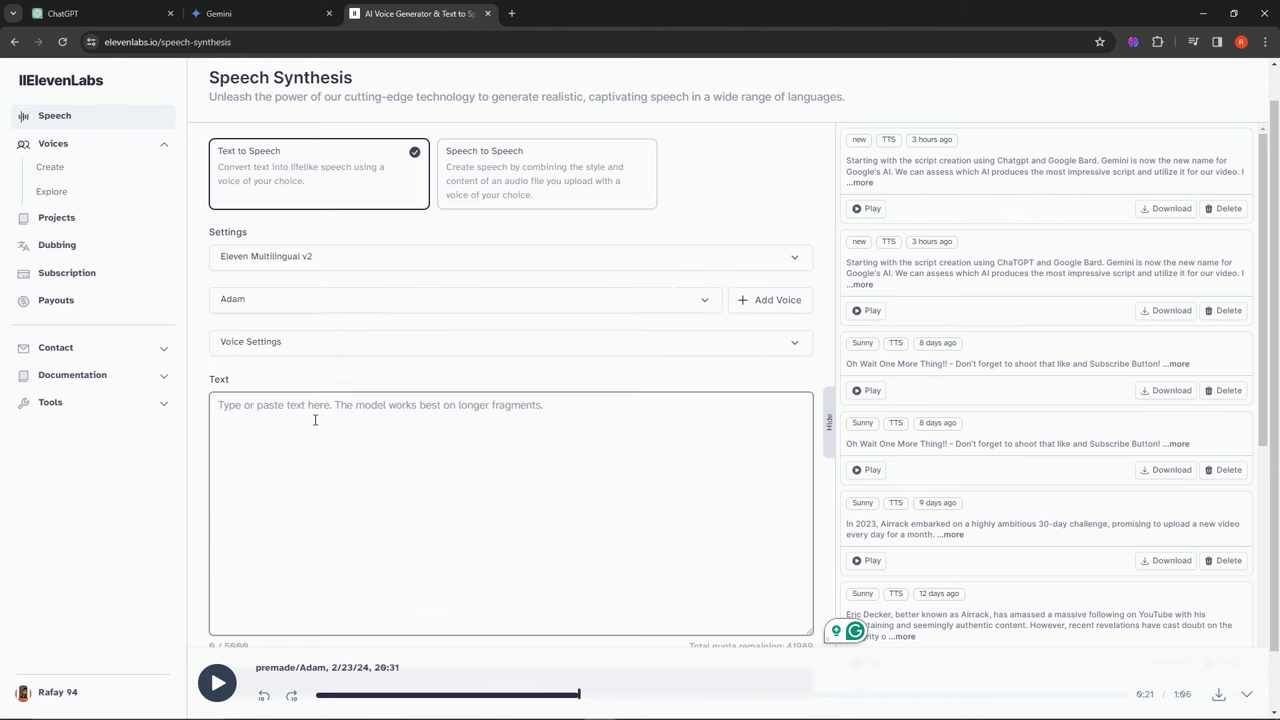
{"action": "type", "text": "What if all ants disappeared from the Earth? Ants may be small, but their absence could have a big impact. You see, ants play a crucial role in our ecosystems. They're nature's janitors, breaking down dead plant and animal material, enriching the soil, and helping plants grow. Without ants, pests like aphids could run rampant, damaging crops and gardens. And birds that rely on ants for food would struggle to find alternative sources. But it's not just nature that would feel the absence of ants. Ants play a role in waste management, helping to clean up urban areas by consuming food scraps and debris. And industries like agriculture, pharmaceuticals, and even electronics could face disruptions without the compounds and materials that ants produce. So, what would happen if all ants disappeared from the Earth? The truth is, the world as we know it would be a very different place. Because even the smallest creatures can have the biggest impact."}
{"action": "left_click", "coordinate": [520, 615]}
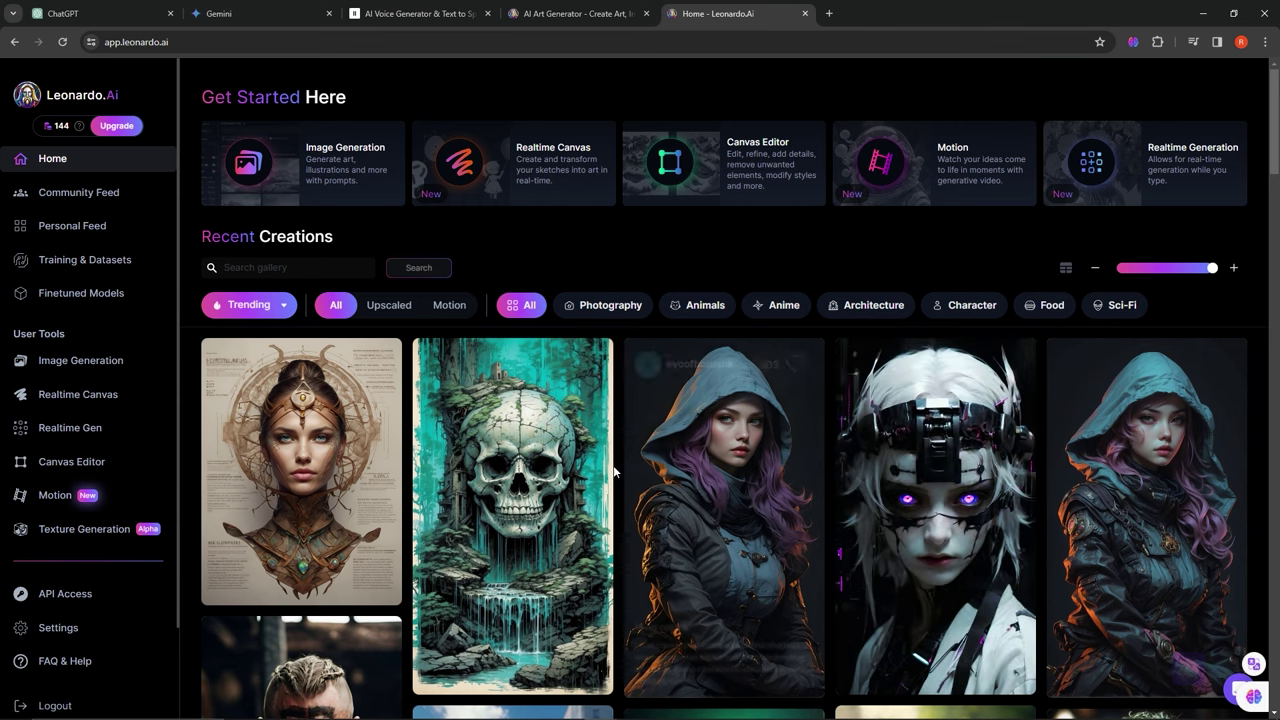
{"action": "scroll", "coordinate": [400, 400], "scroll_direction": "down", "scroll_amount": 1}
{"action": "scroll", "coordinate": [300, 300], "scroll_direction": "up", "scroll_amount": 1}
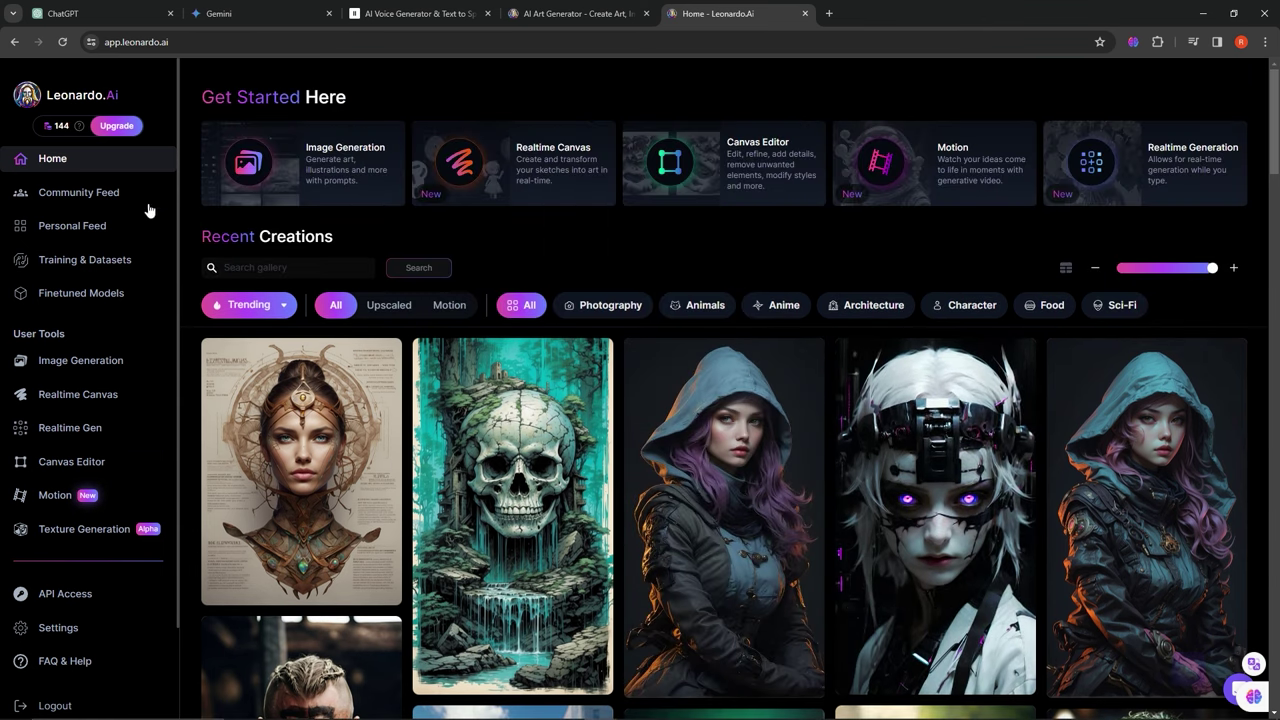
{"action": "double_click", "coordinate": [64, 127]}
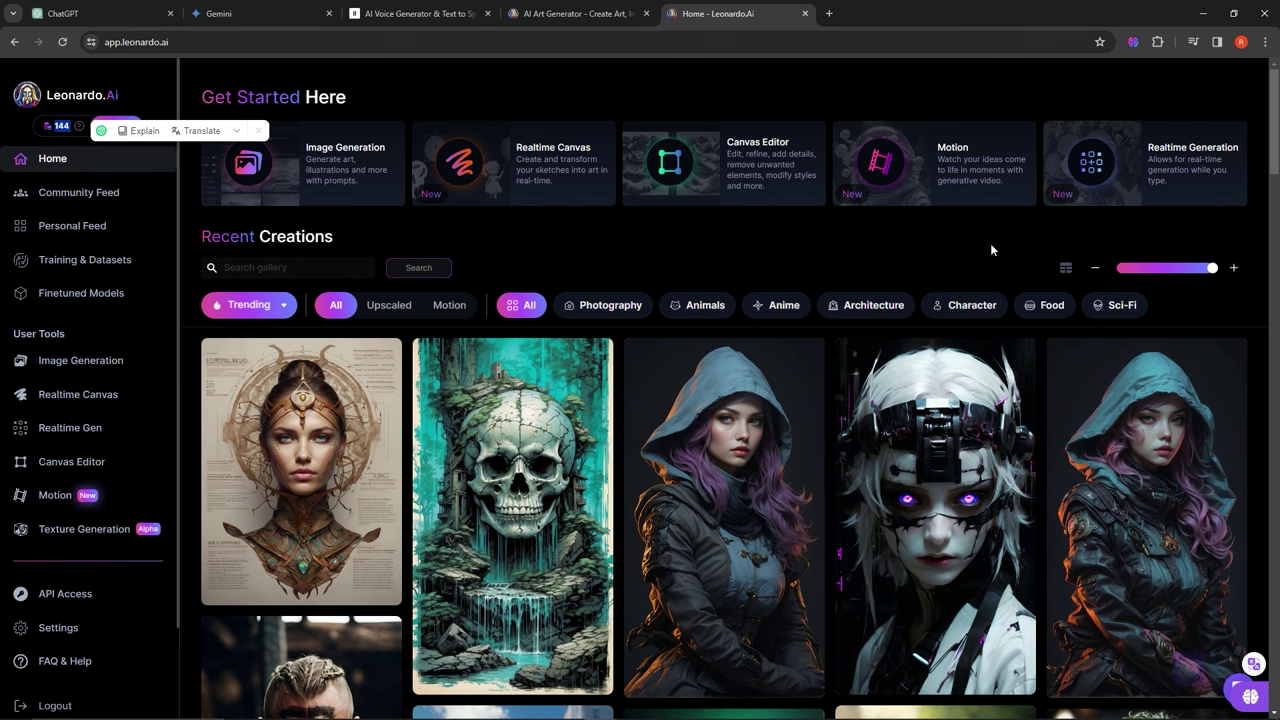
{"action": "left_click", "coordinate": [900, 238]}
{"action": "scroll", "coordinate": [737, 273], "scroll_direction": "down", "scroll_amount": 3}
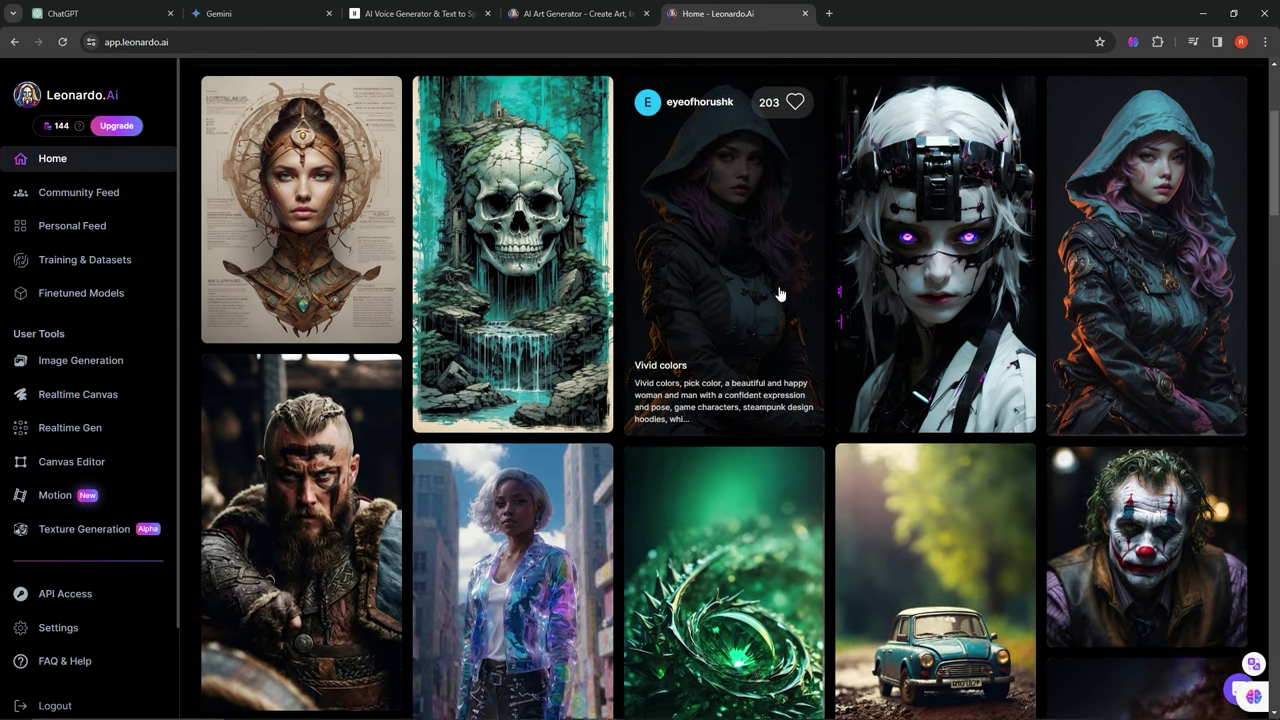
{"action": "scroll", "coordinate": [777, 286], "scroll_direction": "up", "scroll_amount": 3}
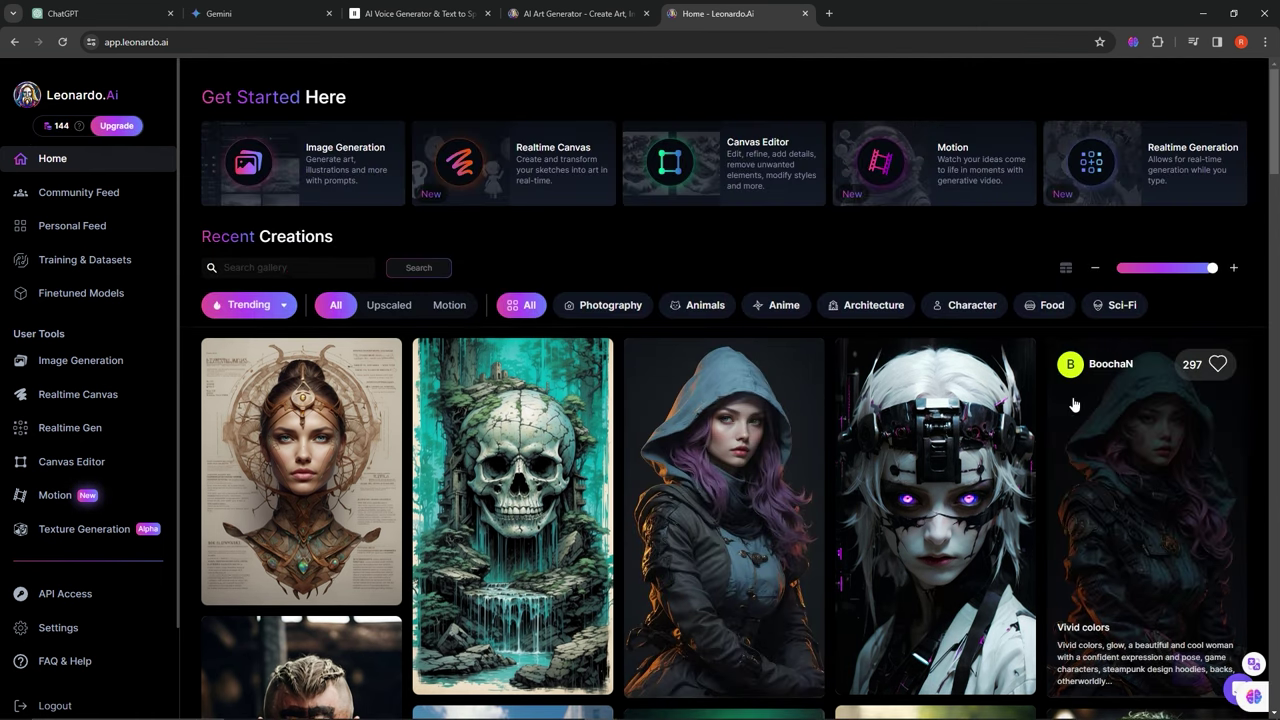
{"action": "scroll", "coordinate": [1168, 400], "scroll_direction": "down", "scroll_amount": 3}
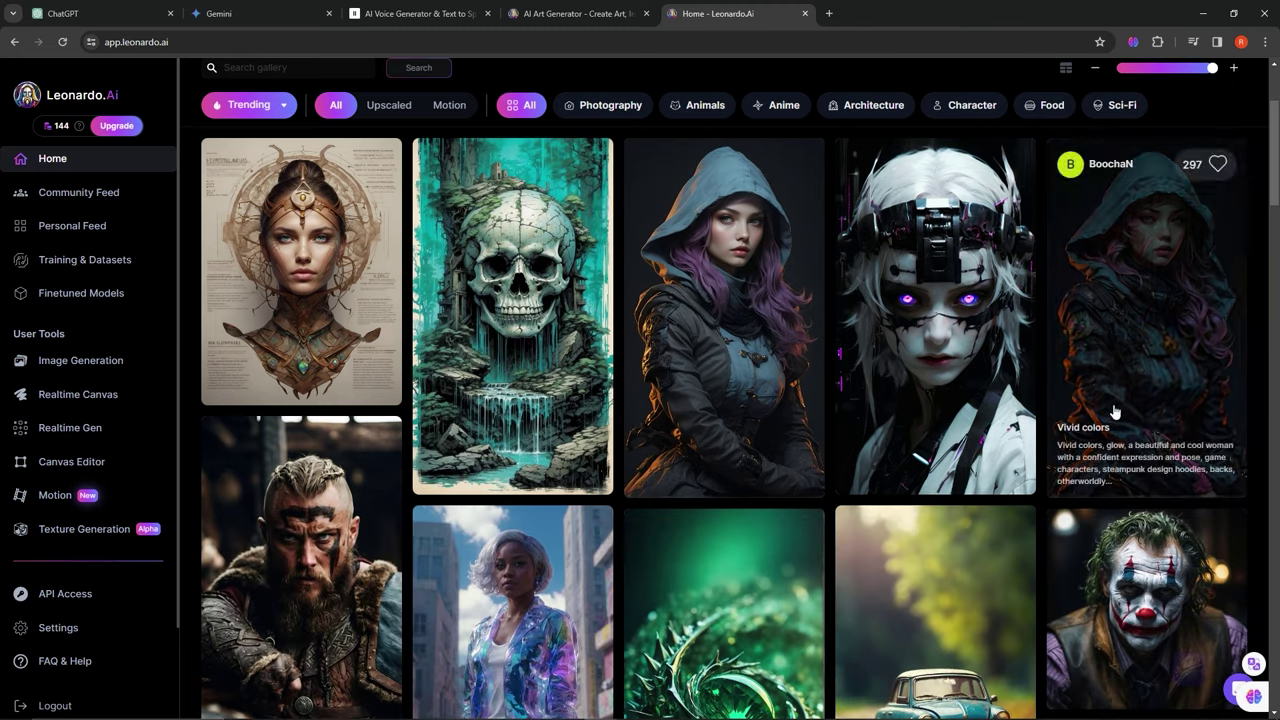
{"action": "scroll", "coordinate": [1168, 340], "scroll_direction": "down", "scroll_amount": 1}
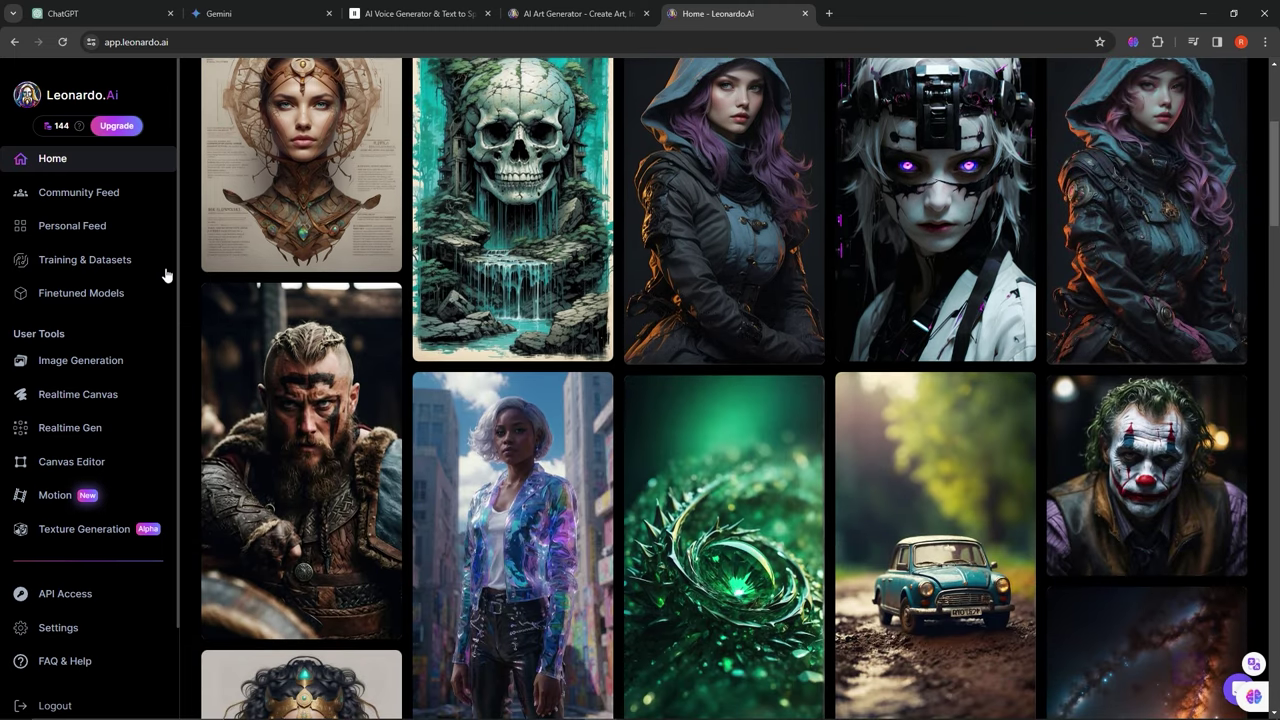
{"action": "scroll", "coordinate": [920, 537], "scroll_direction": "down", "scroll_amount": 2}
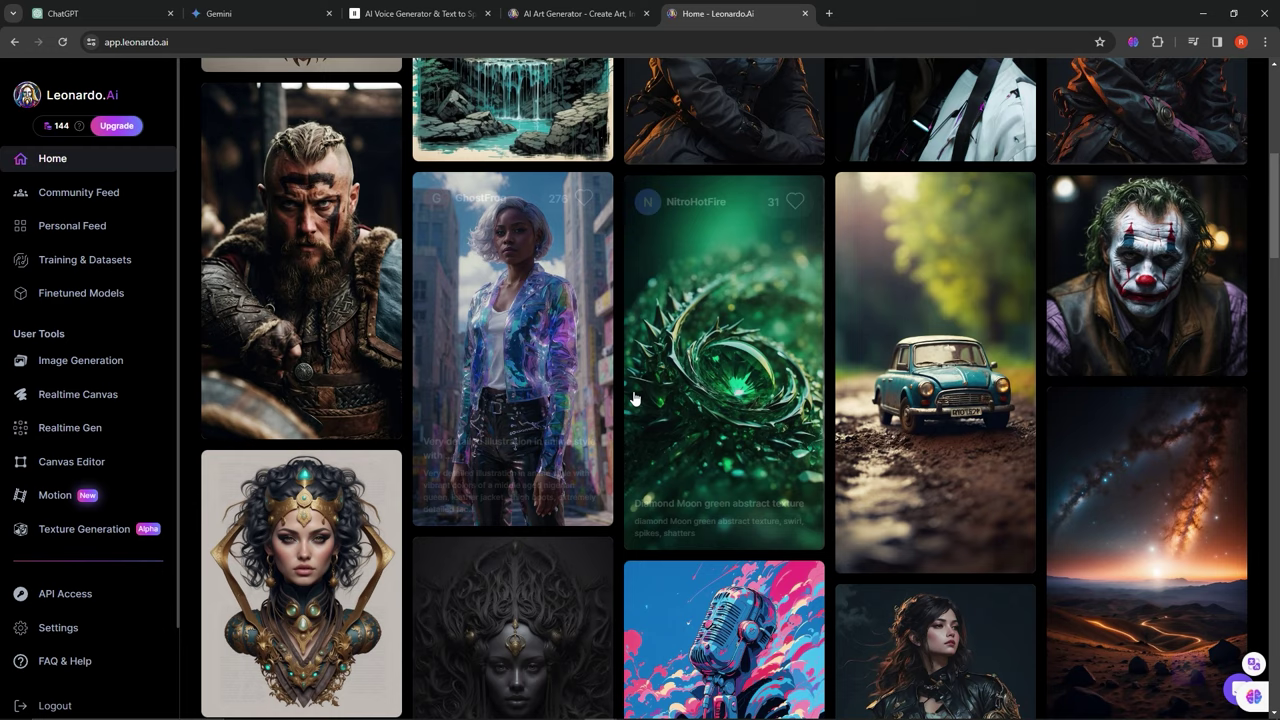
{"action": "scroll", "coordinate": [281, 461], "scroll_direction": "down", "scroll_amount": 2}
{"action": "scroll", "coordinate": [990, 540], "scroll_direction": "down", "scroll_amount": 3}
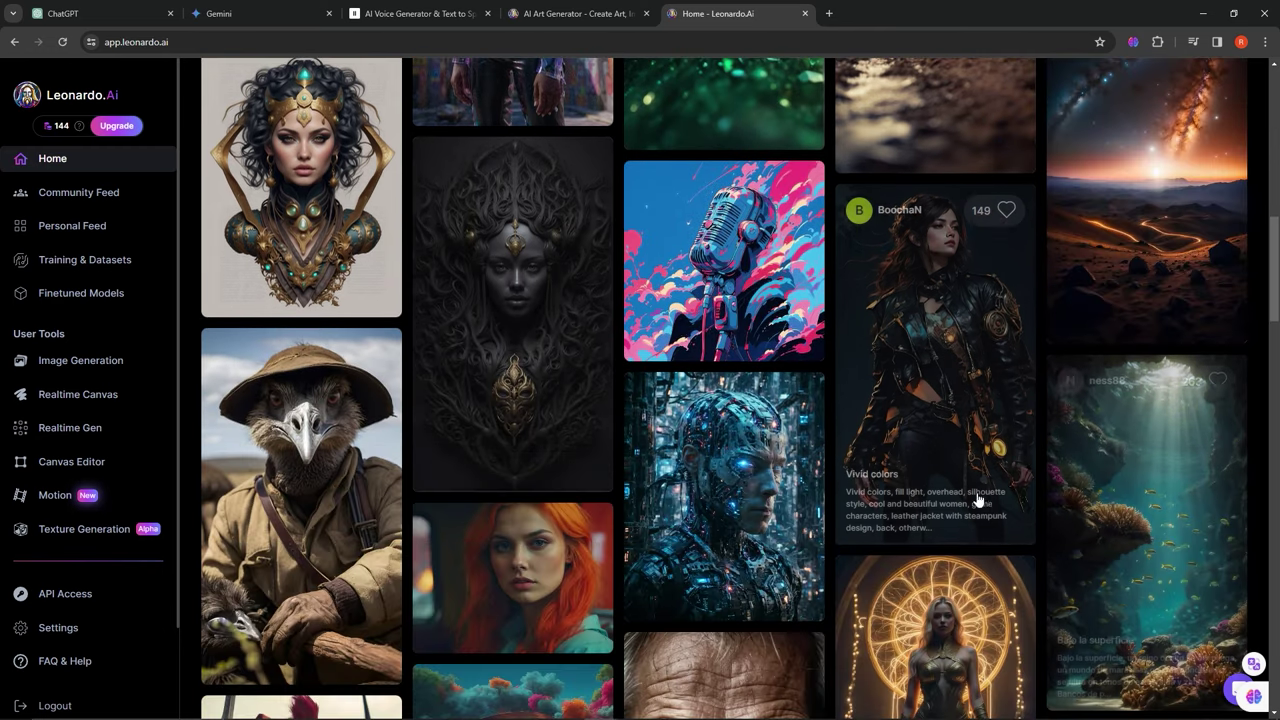
{"action": "scroll", "coordinate": [385, 479], "scroll_direction": "down", "scroll_amount": 3}
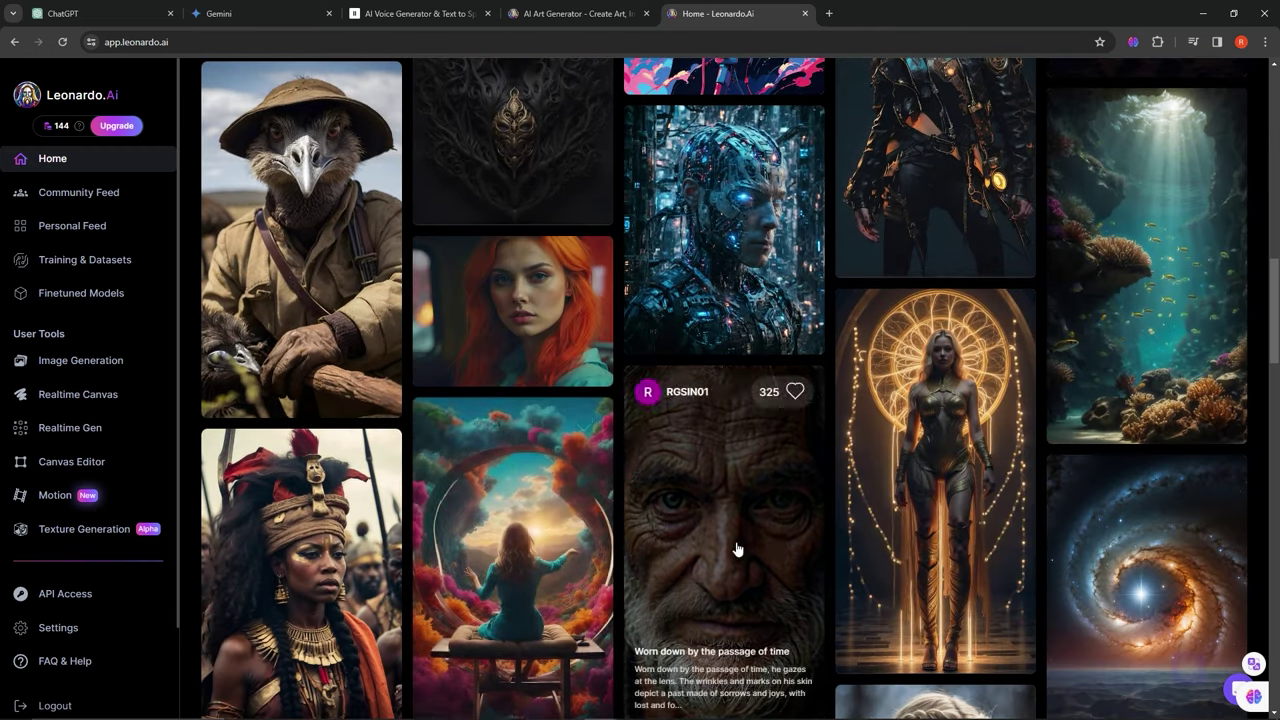
{"action": "scroll", "coordinate": [1000, 486], "scroll_direction": "down", "scroll_amount": 3}
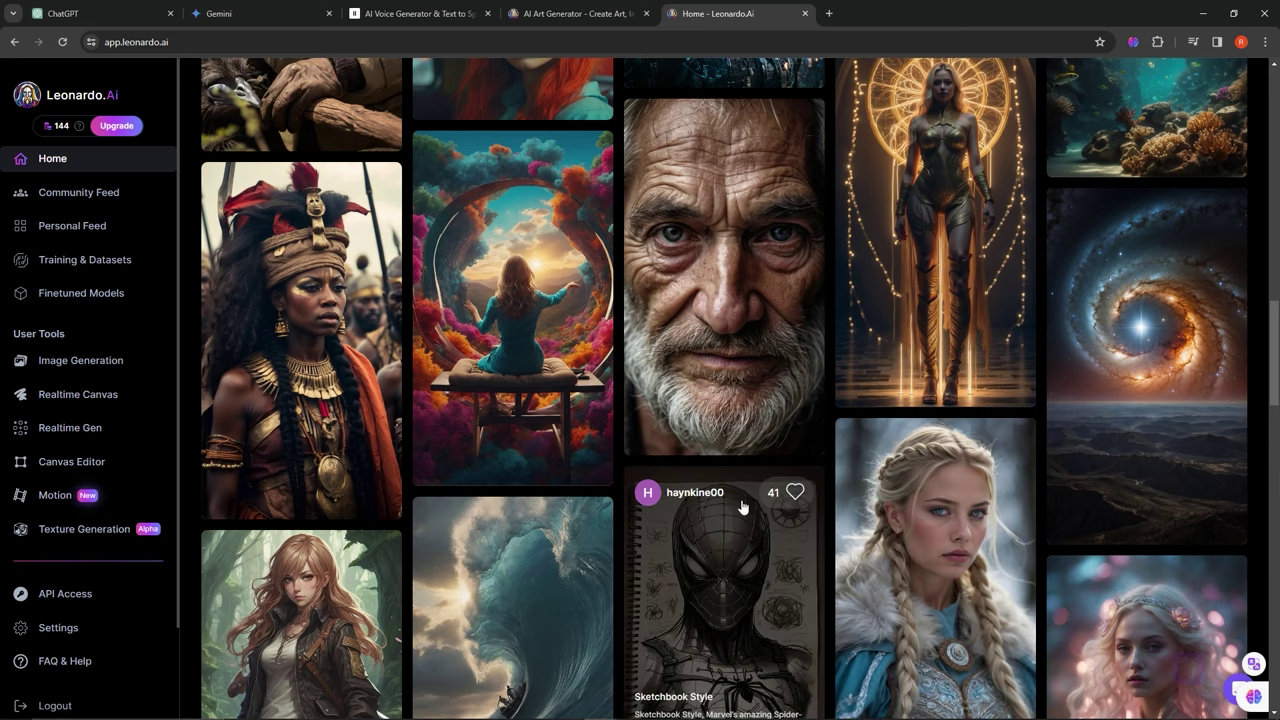
{"action": "scroll", "coordinate": [800, 508], "scroll_direction": "down", "scroll_amount": 2}
{"action": "scroll", "coordinate": [760, 515], "scroll_direction": "down", "scroll_amount": 3}
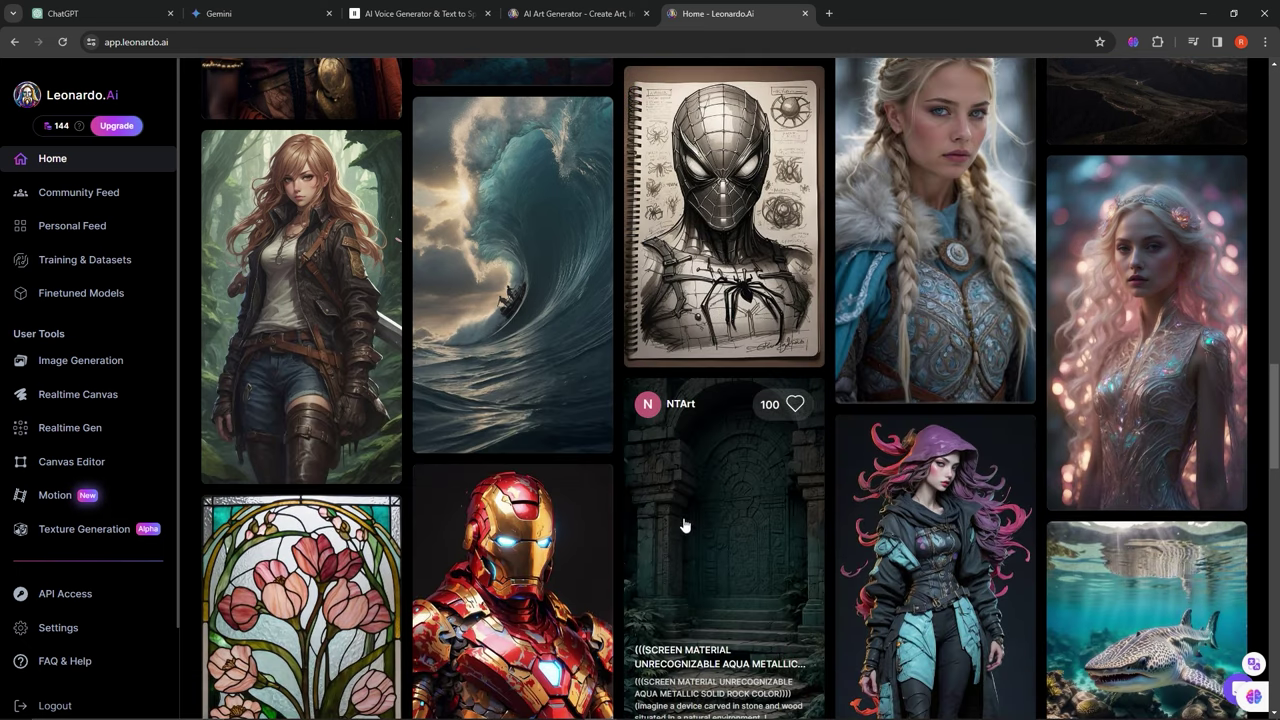
{"action": "scroll", "coordinate": [729, 486], "scroll_direction": "down", "scroll_amount": 1}
{"action": "scroll", "coordinate": [650, 480], "scroll_direction": "down", "scroll_amount": 2}
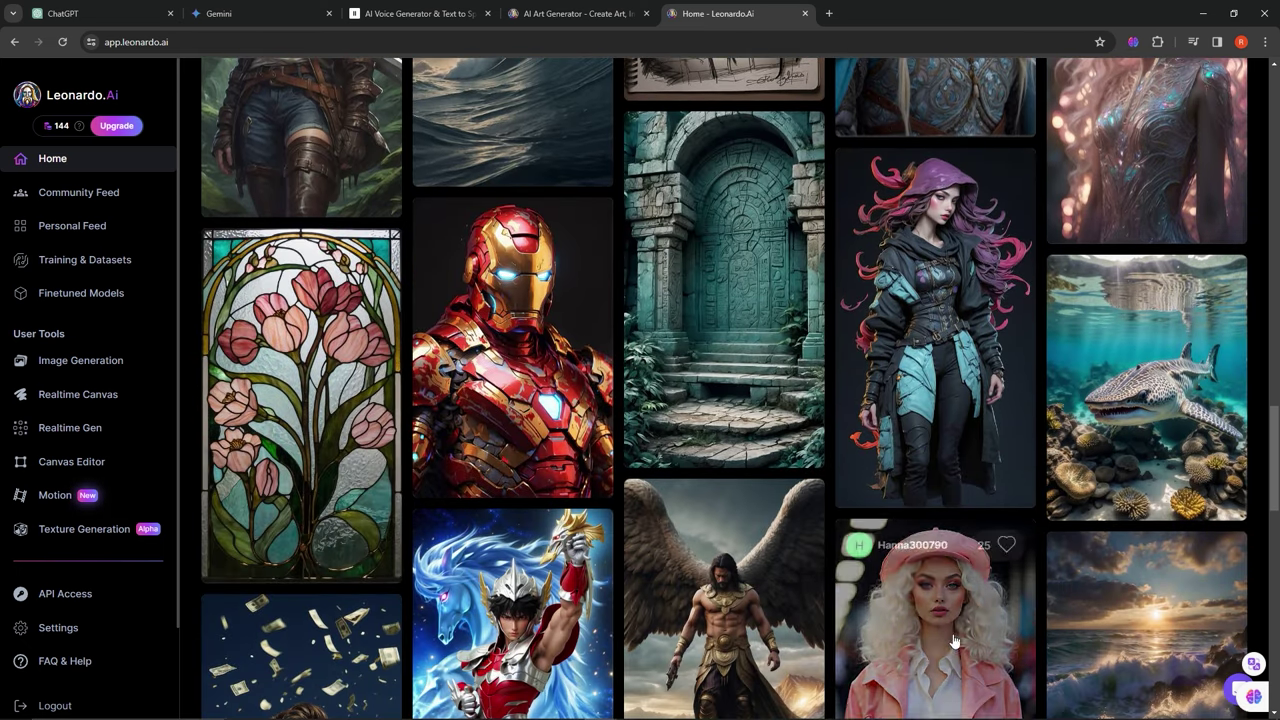
{"action": "scroll", "coordinate": [757, 594], "scroll_direction": "down", "scroll_amount": 1}
{"action": "scroll", "coordinate": [988, 505], "scroll_direction": "down", "scroll_amount": 2}
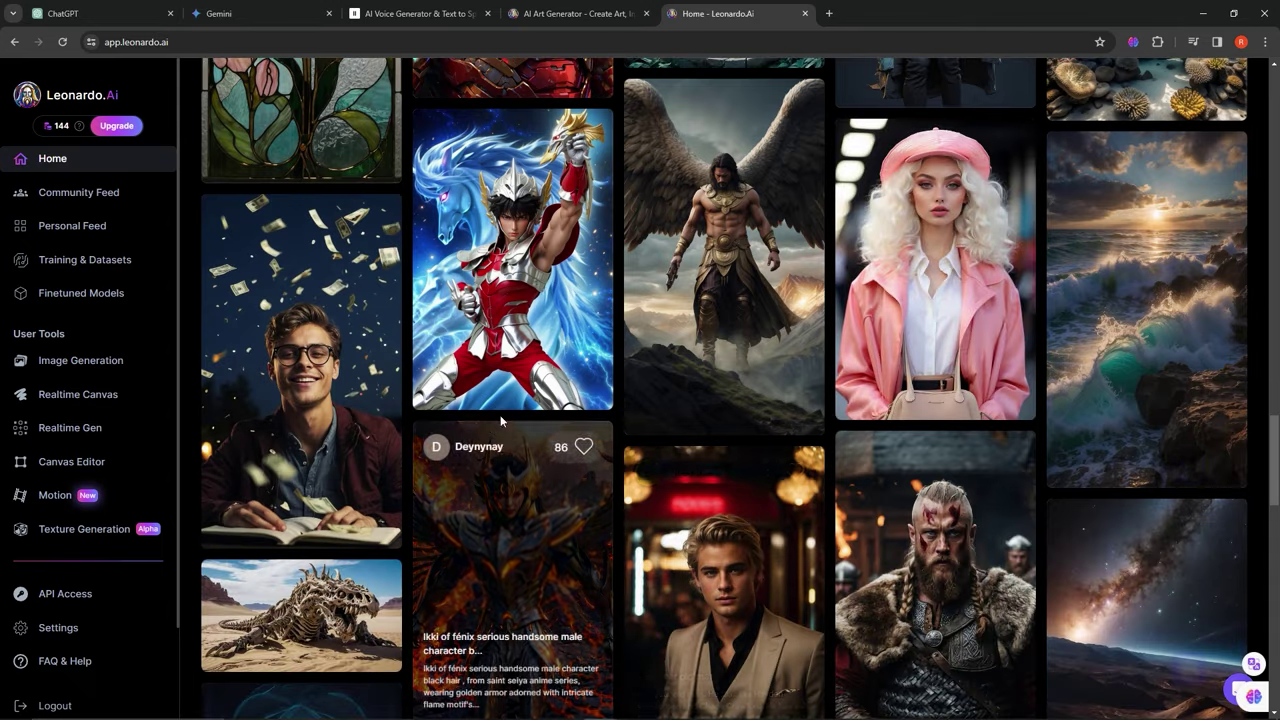
{"action": "scroll", "coordinate": [1040, 515], "scroll_direction": "up", "scroll_amount": 5}
{"action": "scroll", "coordinate": [1088, 530], "scroll_direction": "up", "scroll_amount": 3}
{"action": "scroll", "coordinate": [600, 380], "scroll_direction": "up", "scroll_amount": 2}
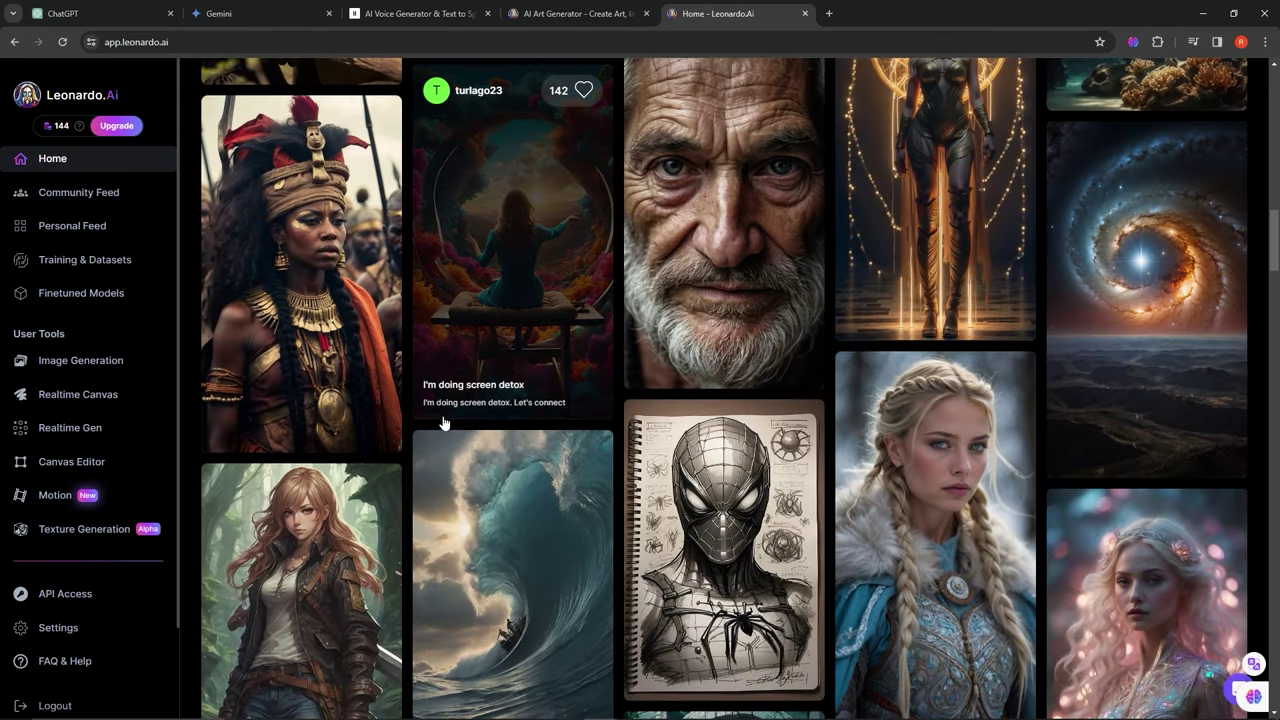
{"action": "scroll", "coordinate": [400, 450], "scroll_direction": "down", "scroll_amount": 2}
{"action": "mouse_move", "coordinate": [301, 372]}
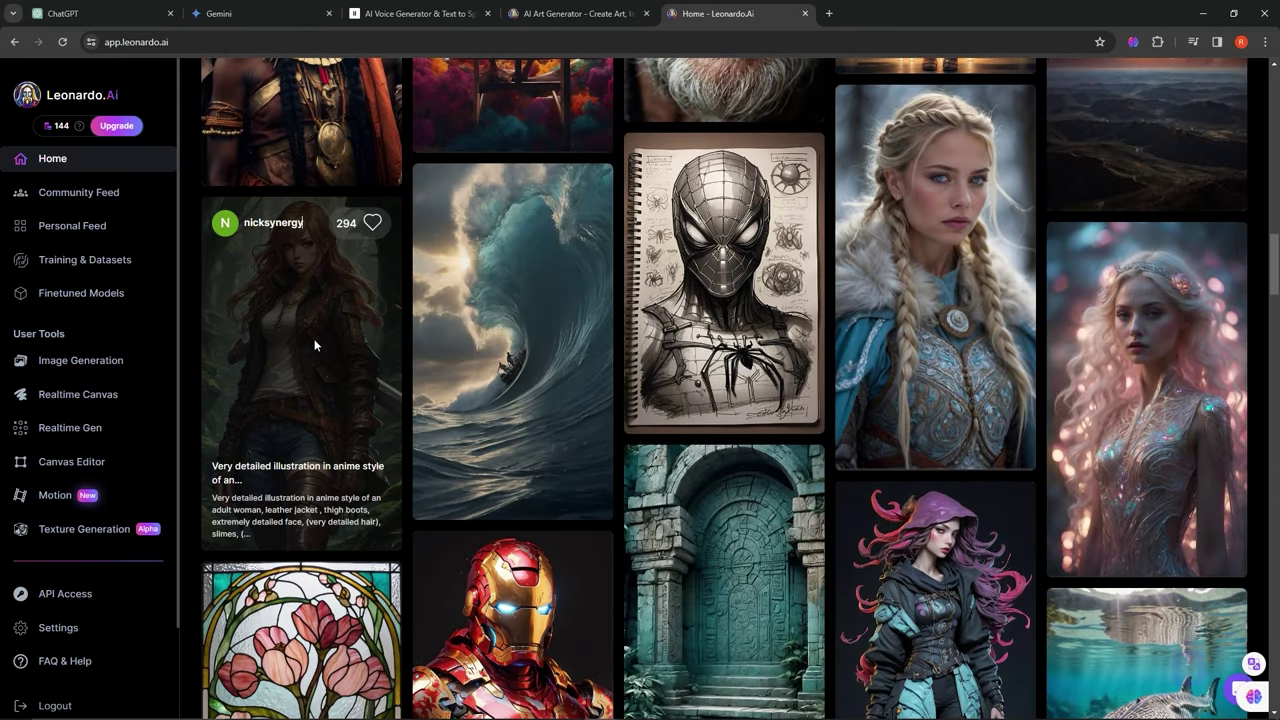
Start a PhotoReal generation from the anime woman community image and dismiss the Alchemy upgrade offer
{"action": "left_click", "coordinate": [314, 345]}
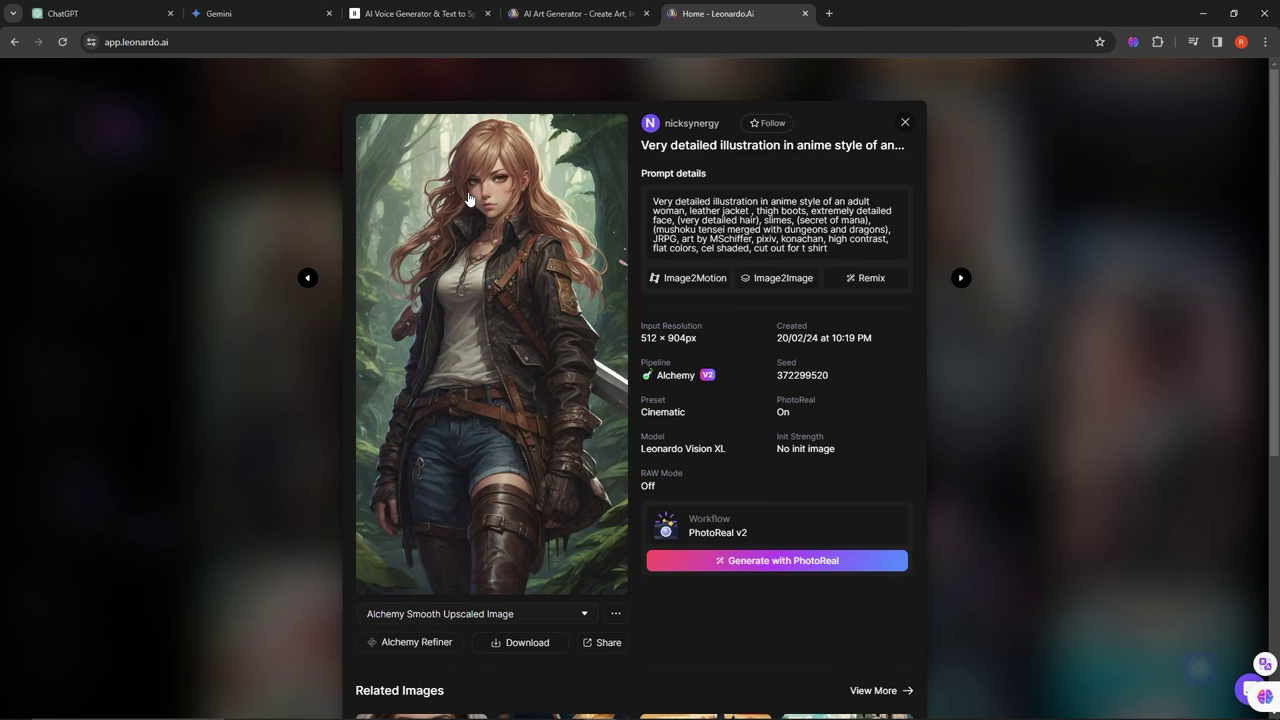
{"action": "scroll", "coordinate": [450, 204], "scroll_direction": "down", "scroll_amount": 3}
{"action": "scroll", "coordinate": [600, 290], "scroll_direction": "up", "scroll_amount": 3}
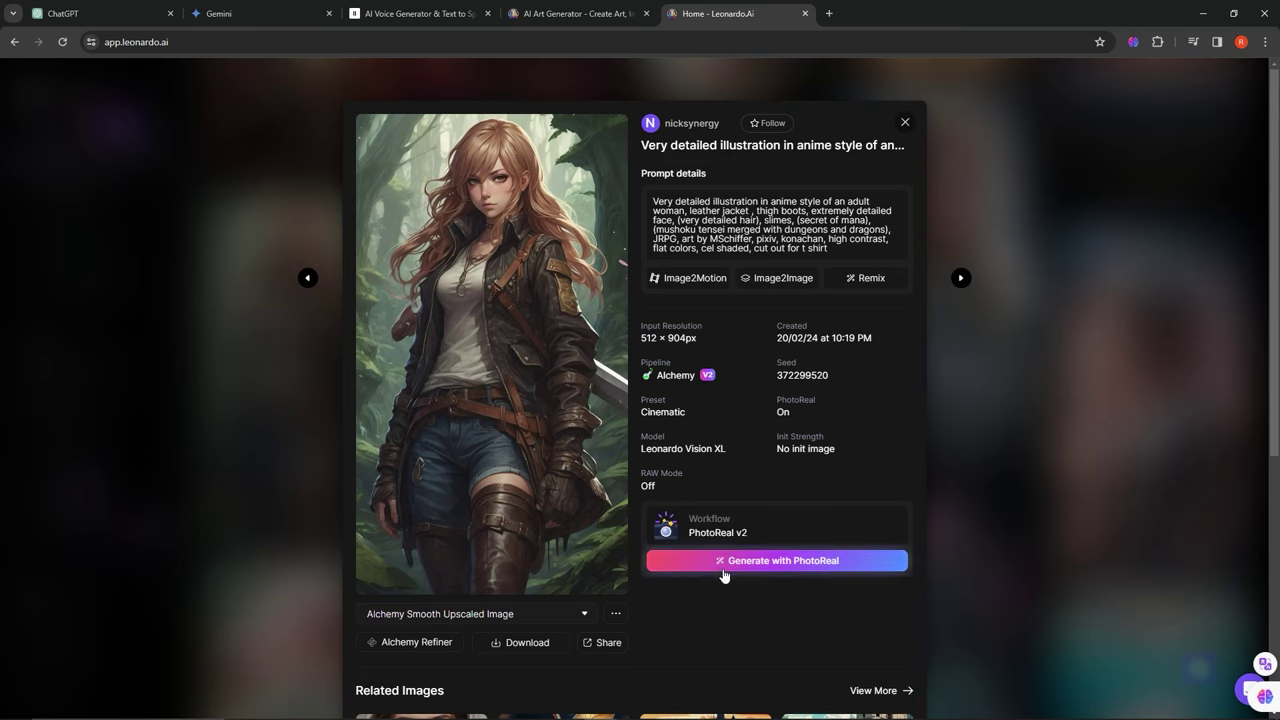
{"action": "left_click", "coordinate": [796, 563]}
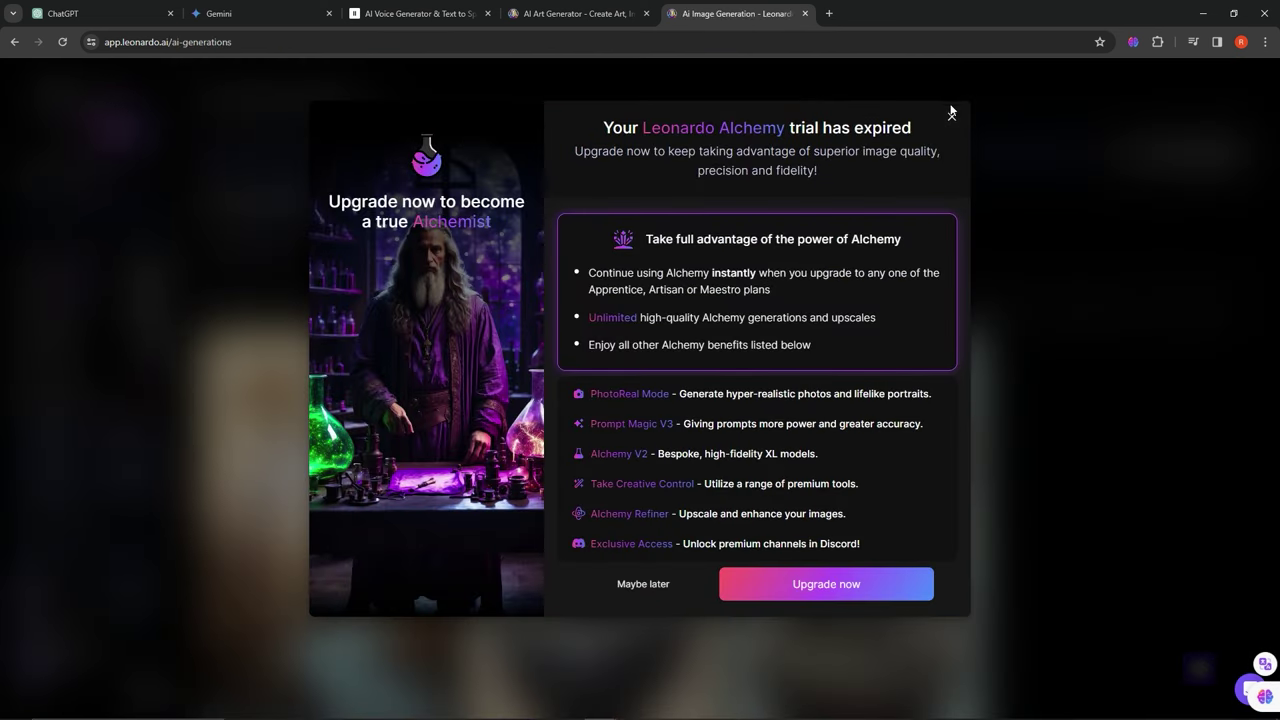
{"action": "left_click", "coordinate": [660, 590]}
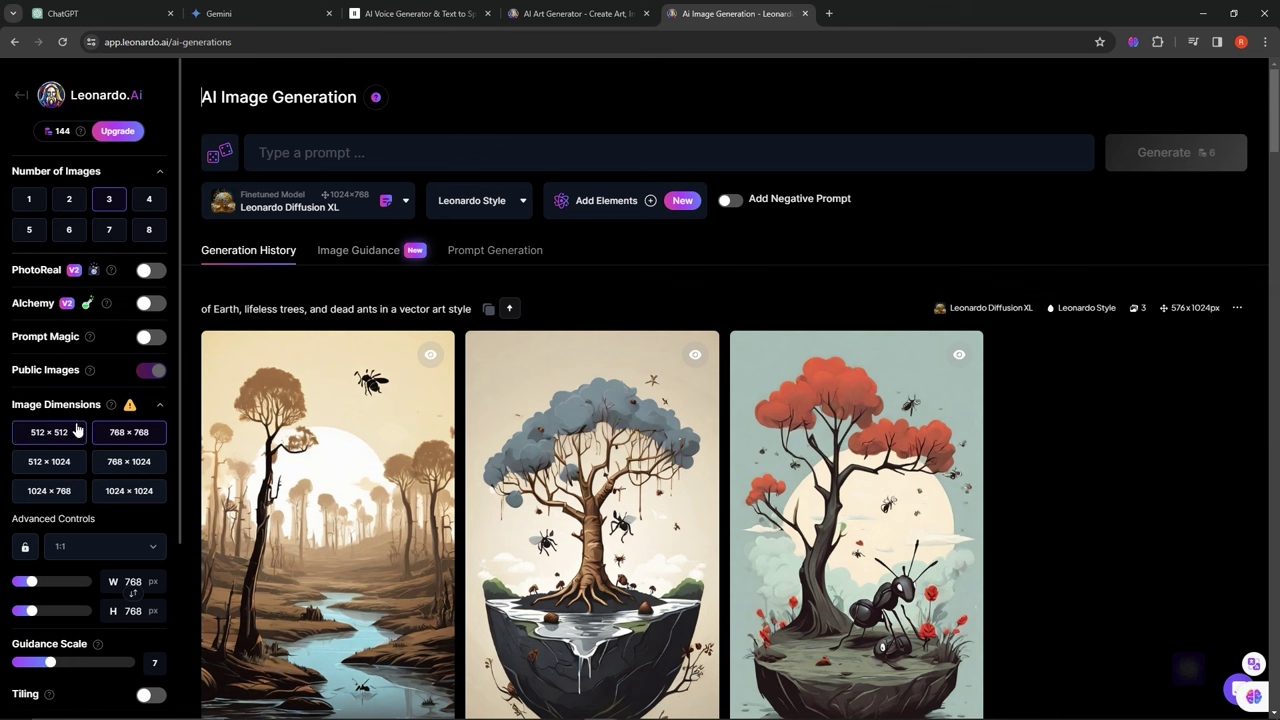
Set the aspect ratio to 9:16, paste the Earth and dead ants prompt, and generate
{"action": "left_click", "coordinate": [104, 545]}
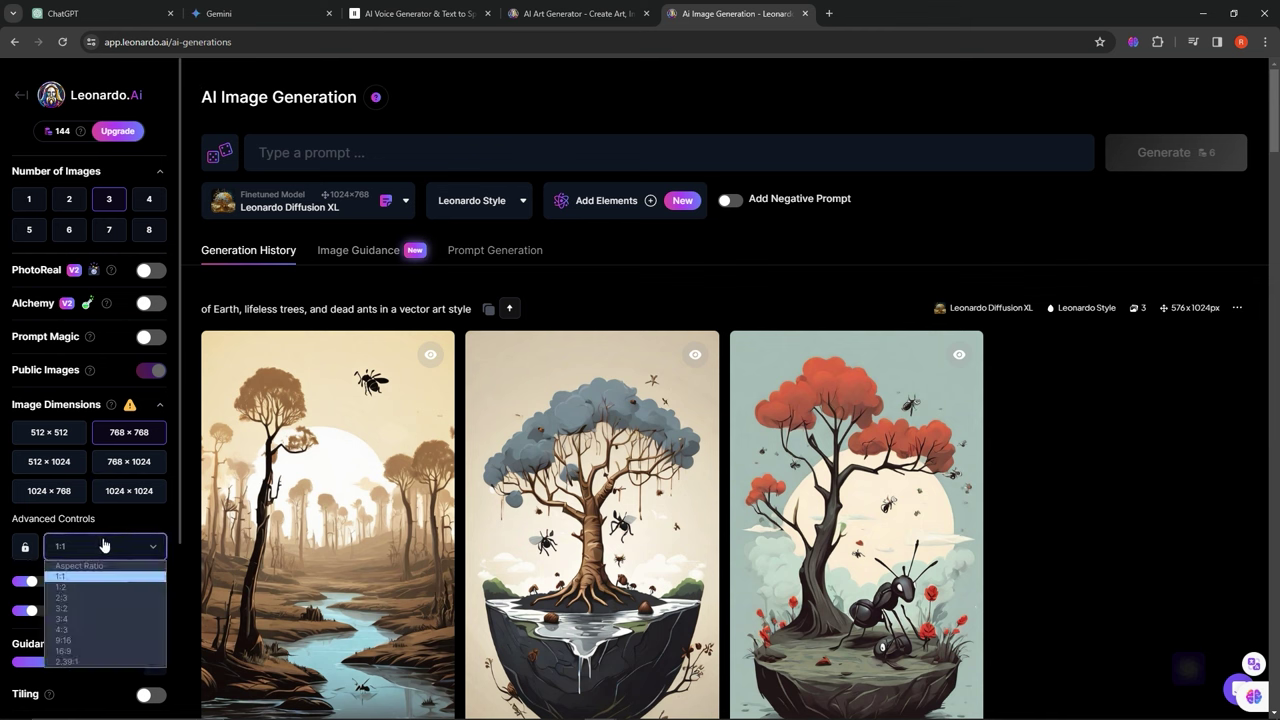
{"action": "left_click", "coordinate": [96, 641]}
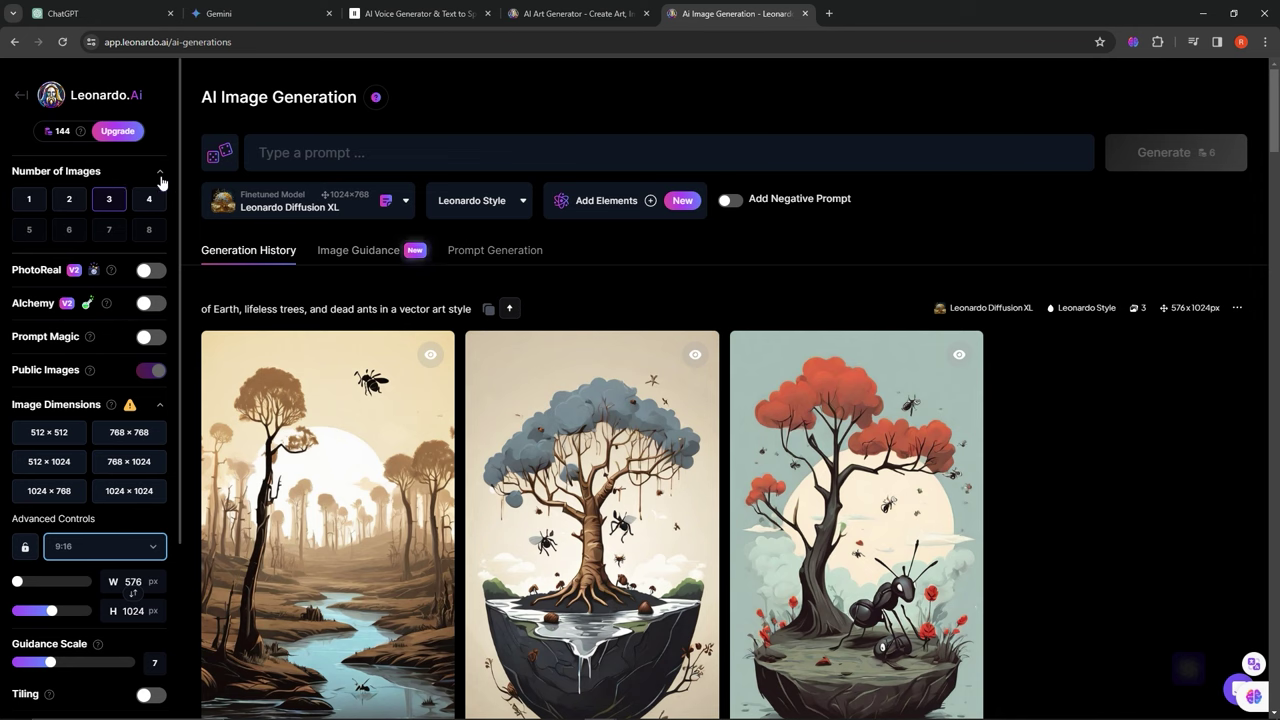
{"action": "left_click", "coordinate": [310, 150]}
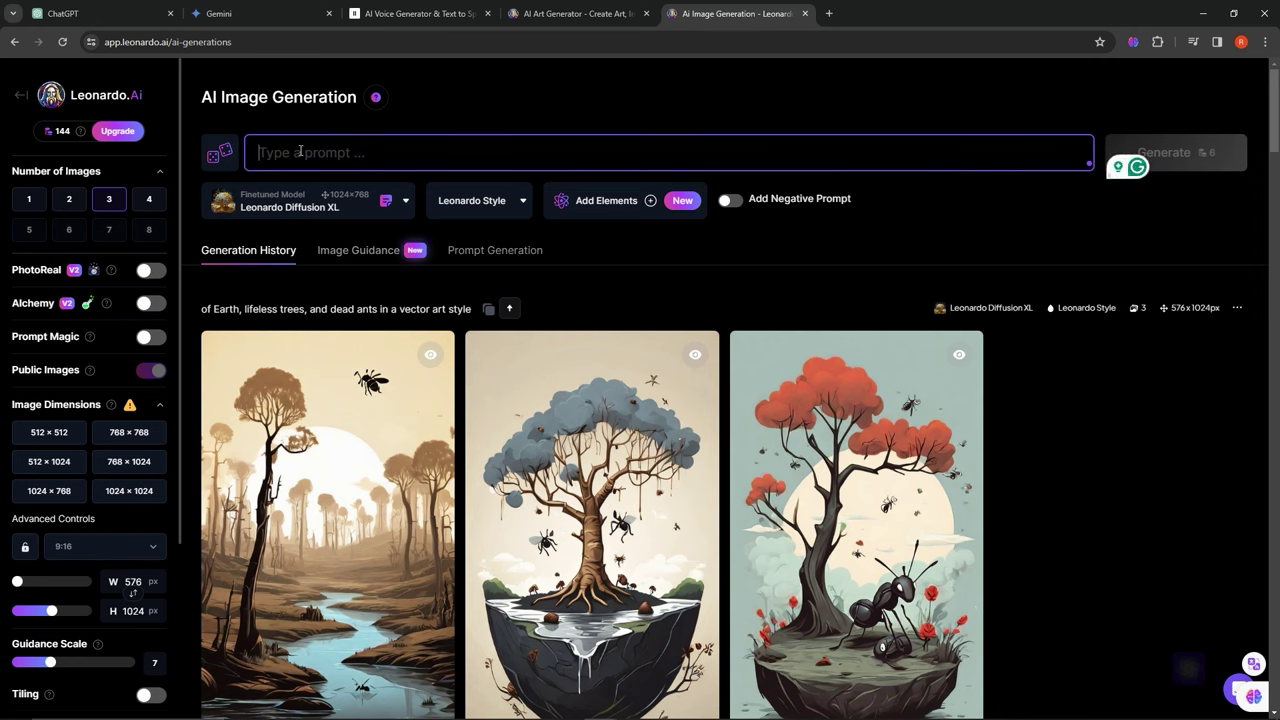
{"action": "type", "text": "Earth, lifeless trees, and dead ants in a vector art style"}
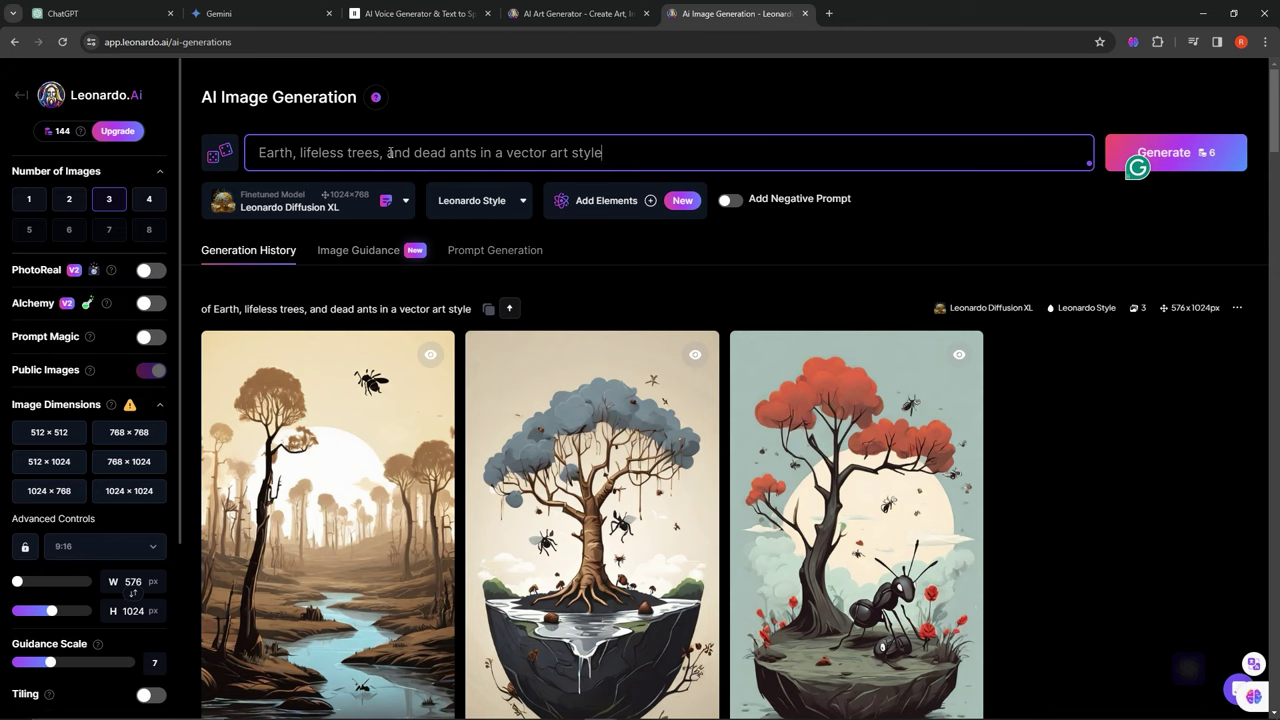
{"action": "mouse_move", "coordinate": [1176, 152]}
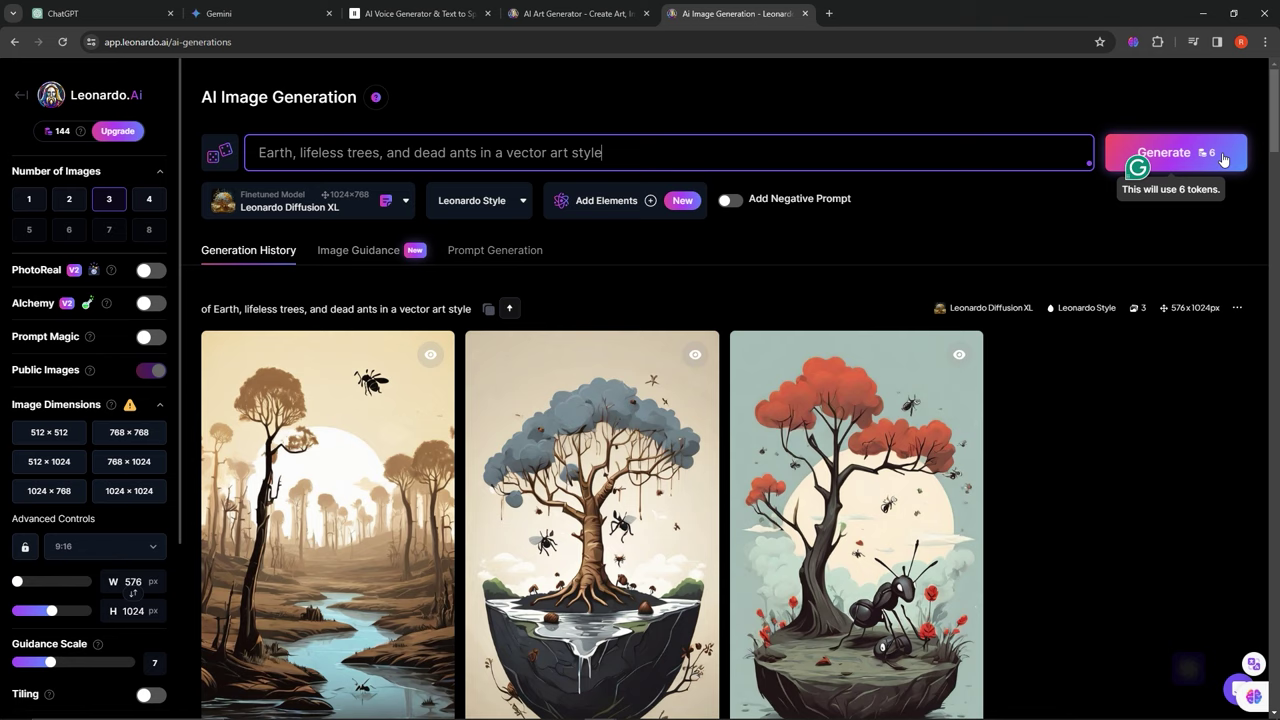
{"action": "left_click", "coordinate": [1222, 160]}
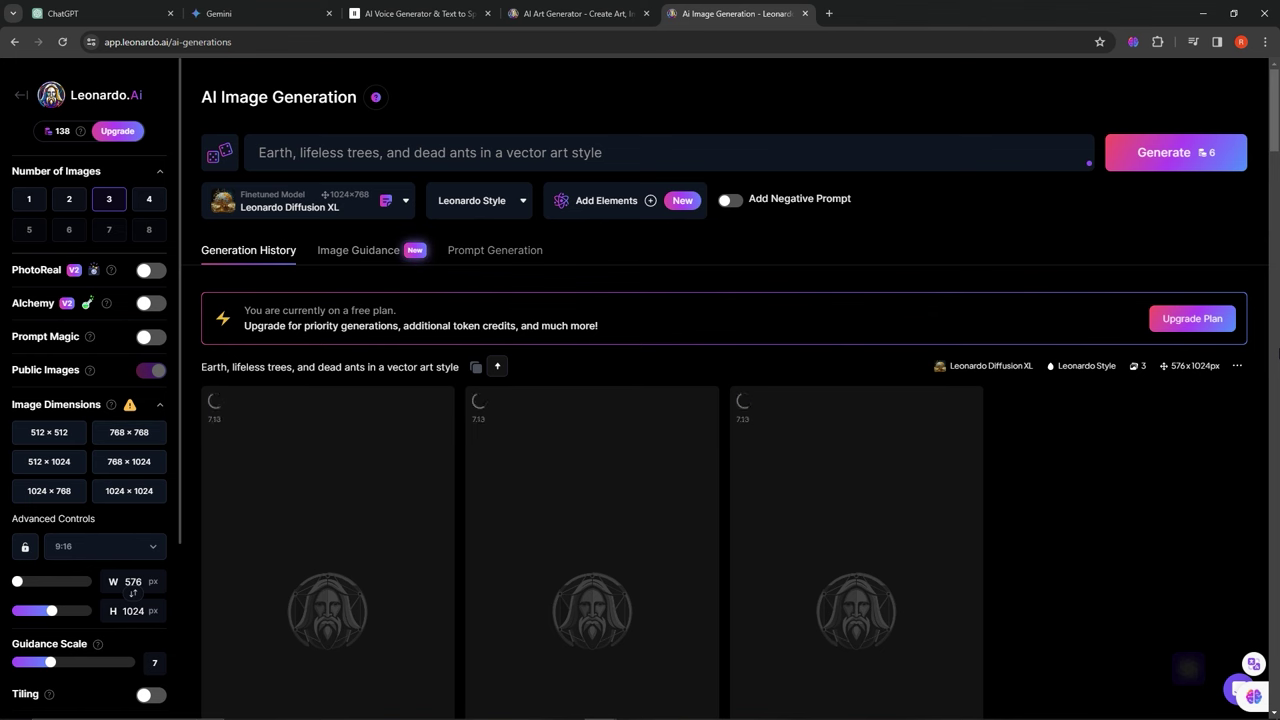
{"action": "scroll", "coordinate": [1233, 417], "scroll_direction": "down", "scroll_amount": 1}
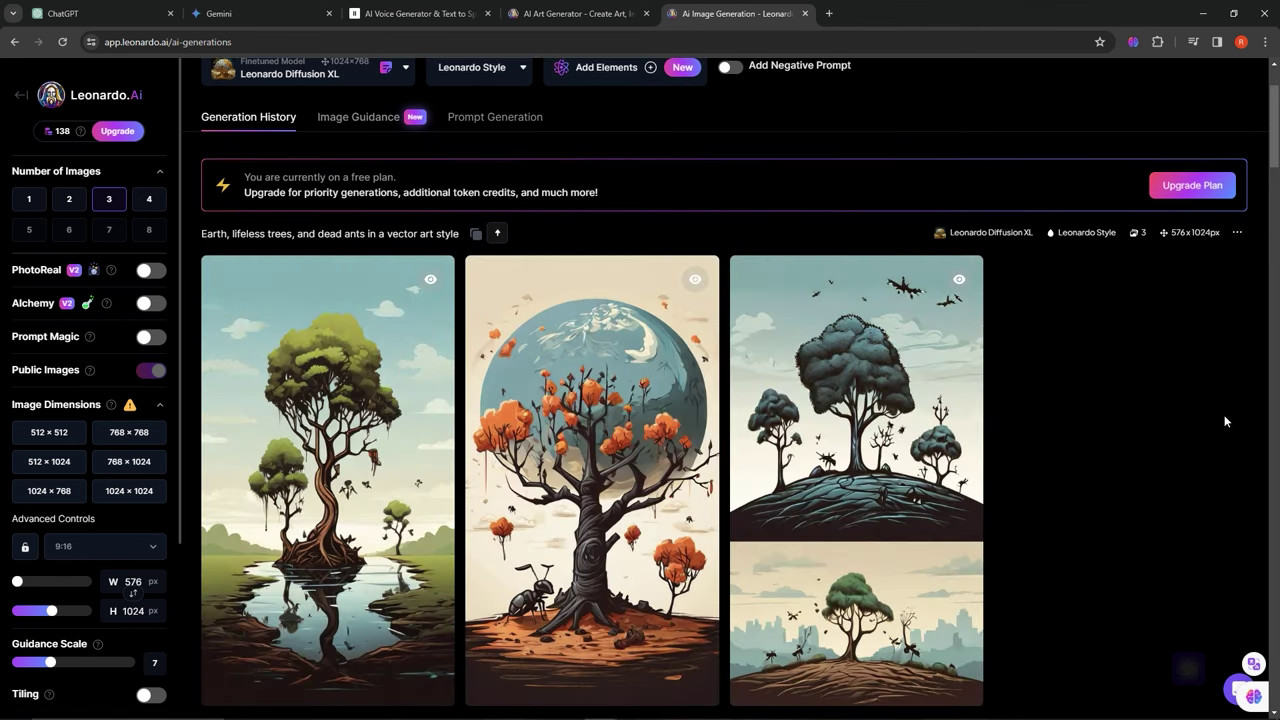
Generate three more images from the revised prompt and preview the first two full size
{"action": "scroll", "coordinate": [1112, 415], "scroll_direction": "up", "scroll_amount": 1}
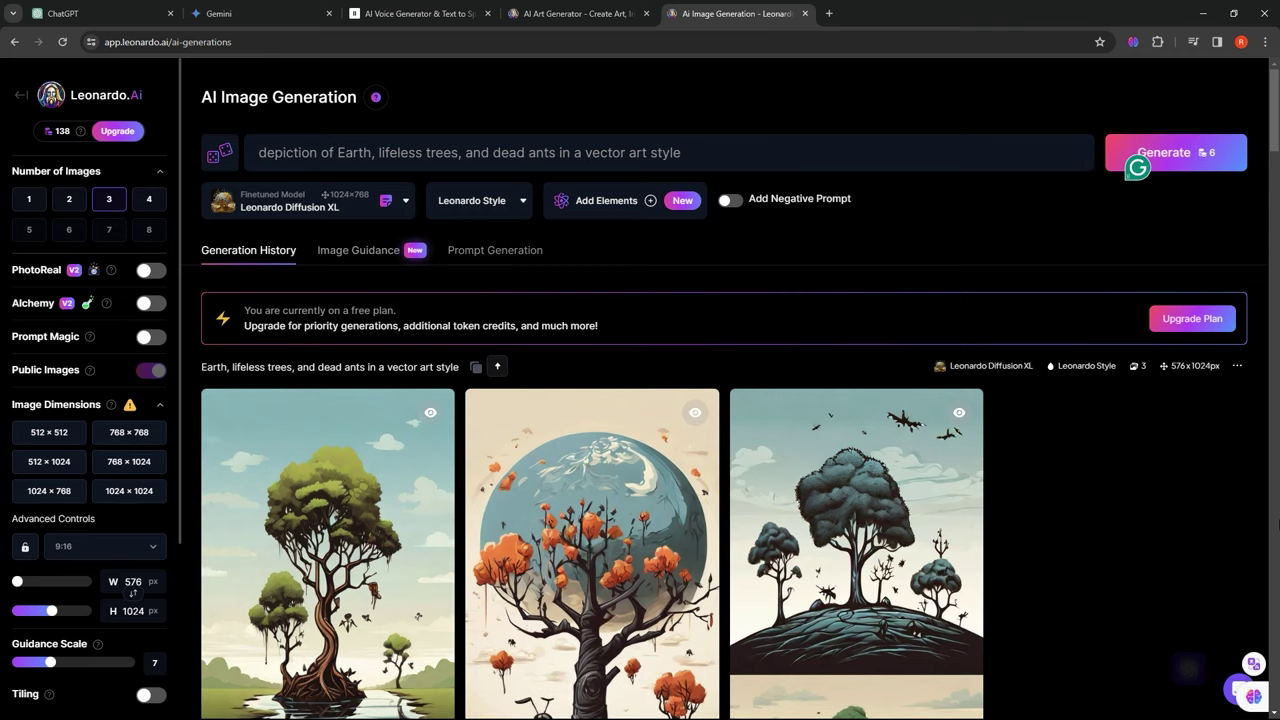
{"action": "left_click", "coordinate": [1170, 155]}
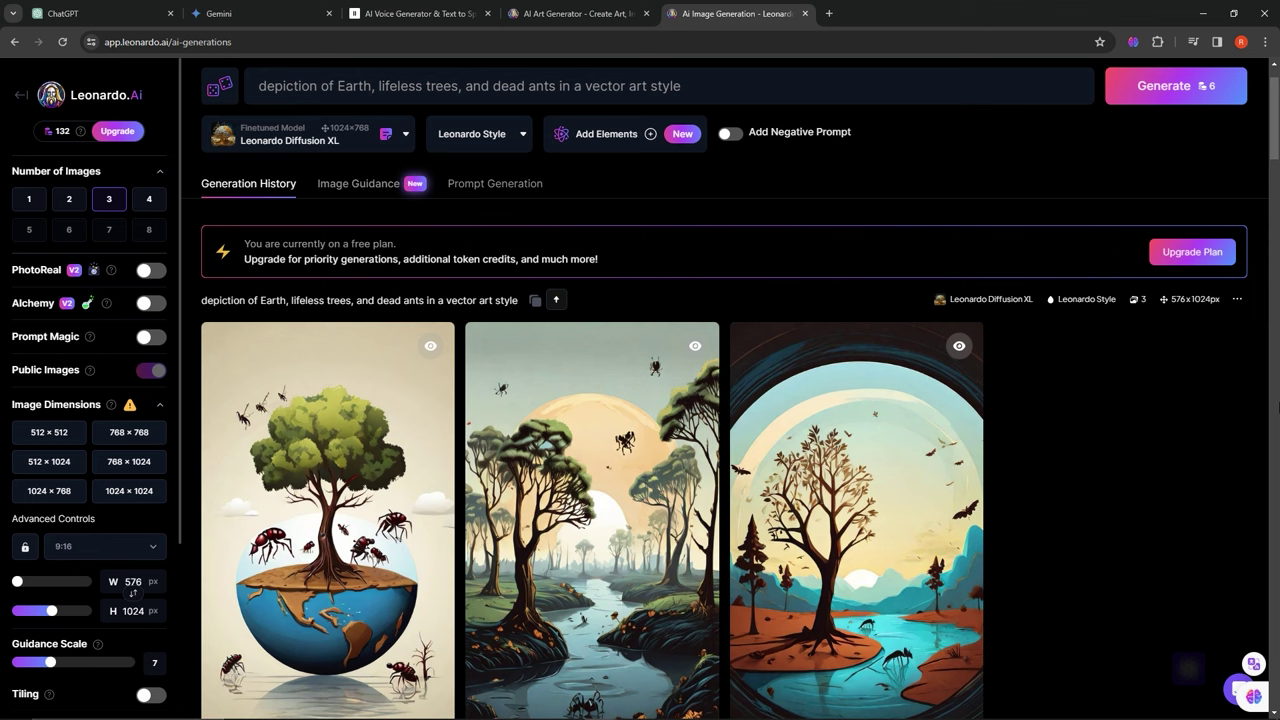
{"action": "scroll", "coordinate": [700, 450], "scroll_direction": "down", "scroll_amount": 2}
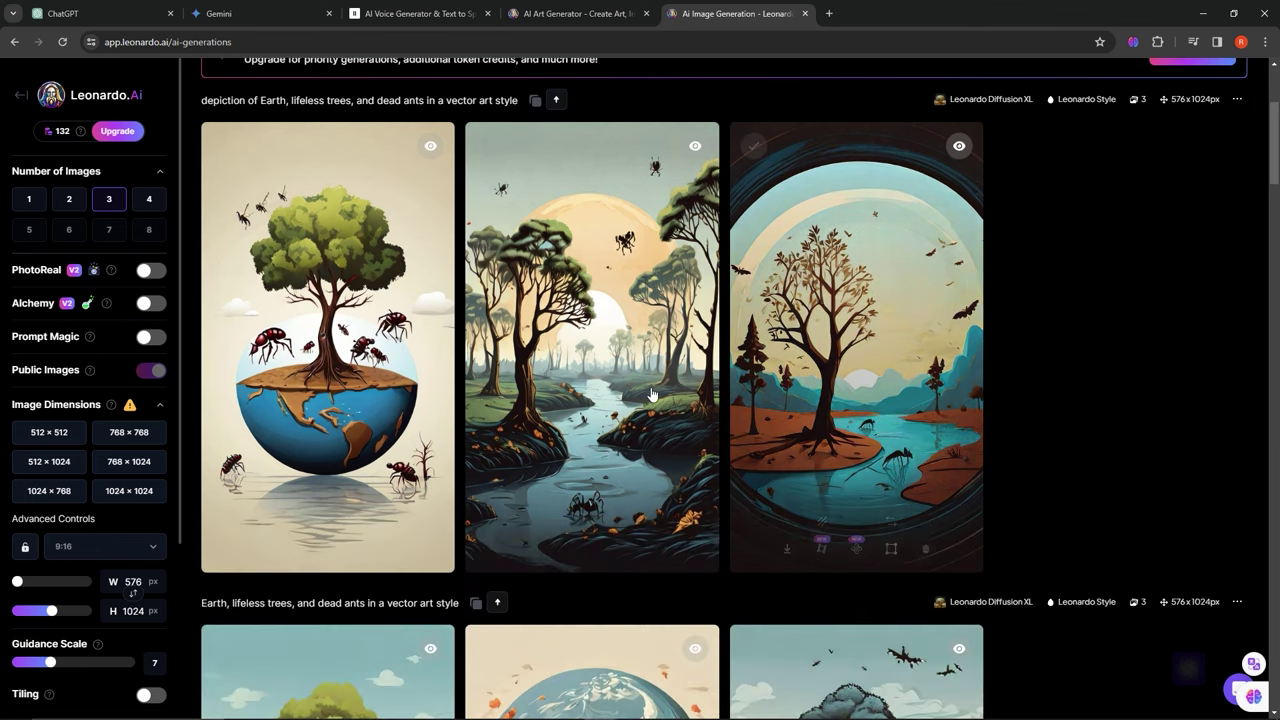
{"action": "scroll", "coordinate": [600, 450], "scroll_direction": "up", "scroll_amount": 1}
{"action": "left_click", "coordinate": [400, 500]}
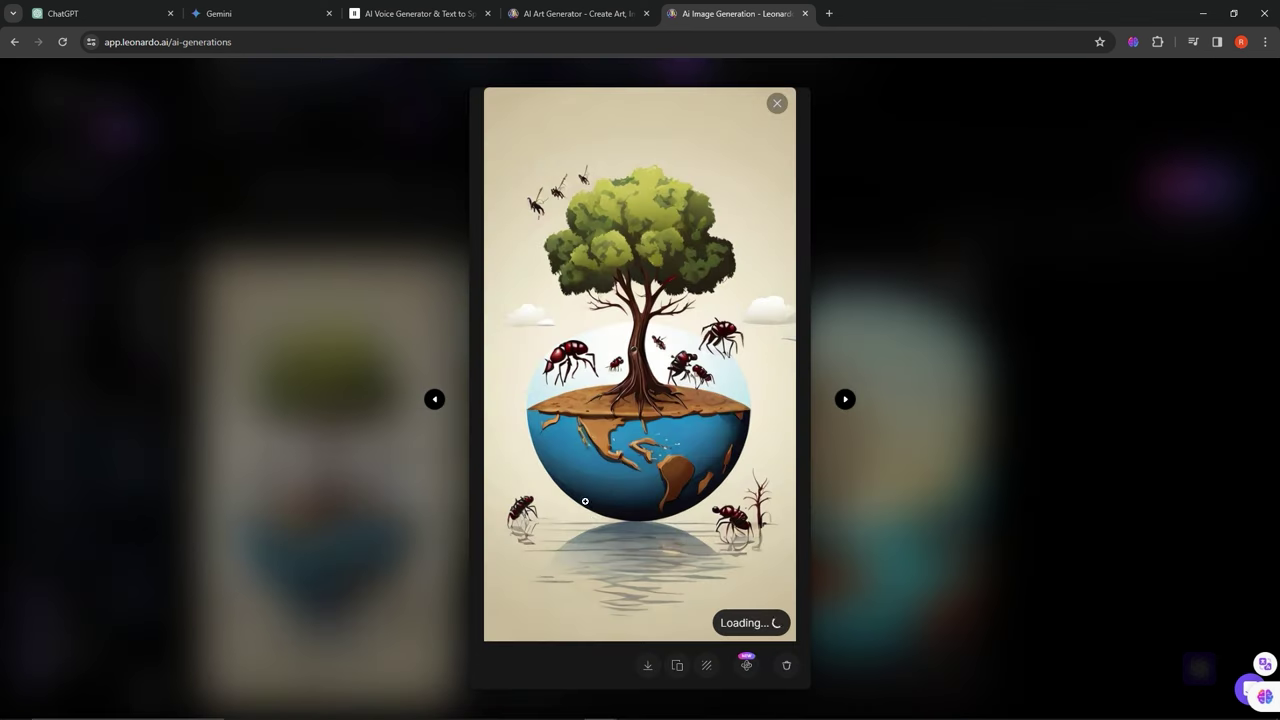
{"action": "left_click", "coordinate": [845, 400]}
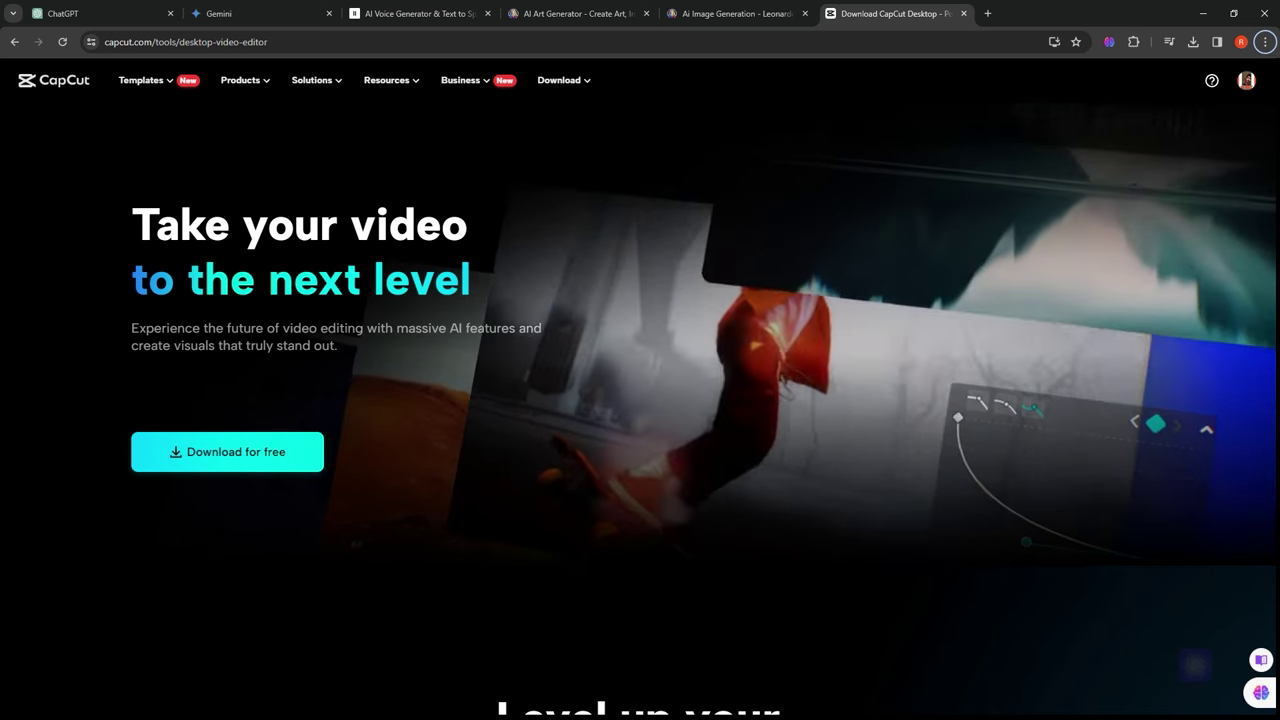
{"action": "scroll", "coordinate": [640, 400], "scroll_direction": "down", "scroll_amount": 2}
{"action": "scroll", "coordinate": [709, 423], "scroll_direction": "down", "scroll_amount": 3}
{"action": "scroll", "coordinate": [709, 423], "scroll_direction": "down", "scroll_amount": 2}
{"action": "scroll", "coordinate": [663, 354], "scroll_direction": "down", "scroll_amount": 2}
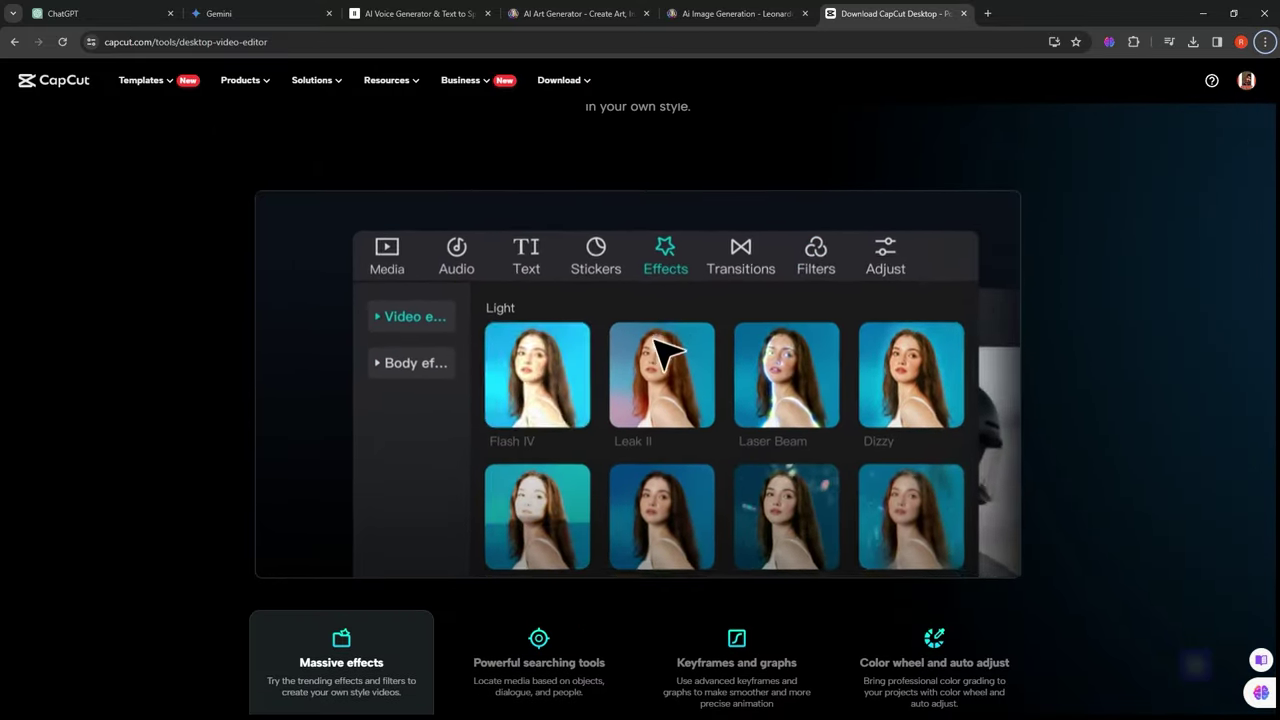
{"action": "scroll", "coordinate": [616, 105], "scroll_direction": "down", "scroll_amount": 3}
{"action": "scroll", "coordinate": [615, 105], "scroll_direction": "down", "scroll_amount": 2}
{"action": "scroll", "coordinate": [600, 104], "scroll_direction": "down", "scroll_amount": 3}
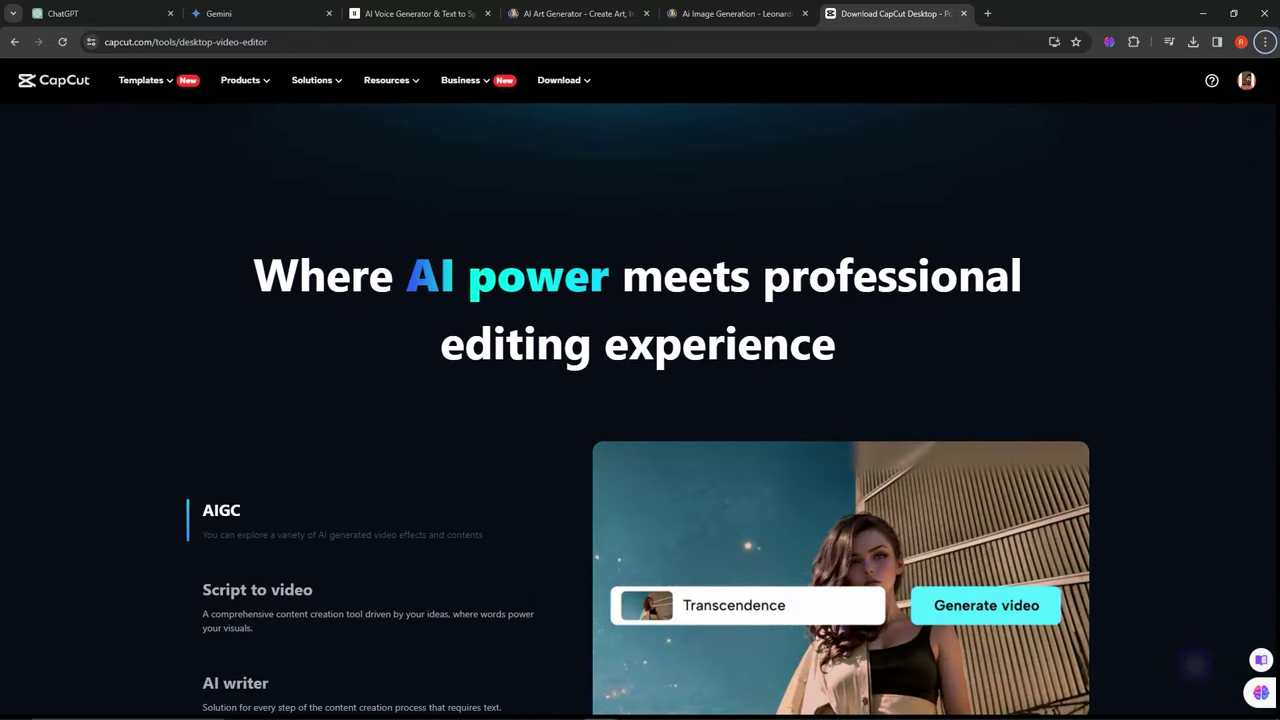
{"action": "scroll", "coordinate": [574, 102], "scroll_direction": "down", "scroll_amount": 2}
{"action": "scroll", "coordinate": [574, 102], "scroll_direction": "down", "scroll_amount": 3}
{"action": "scroll", "coordinate": [574, 102], "scroll_direction": "down", "scroll_amount": 1}
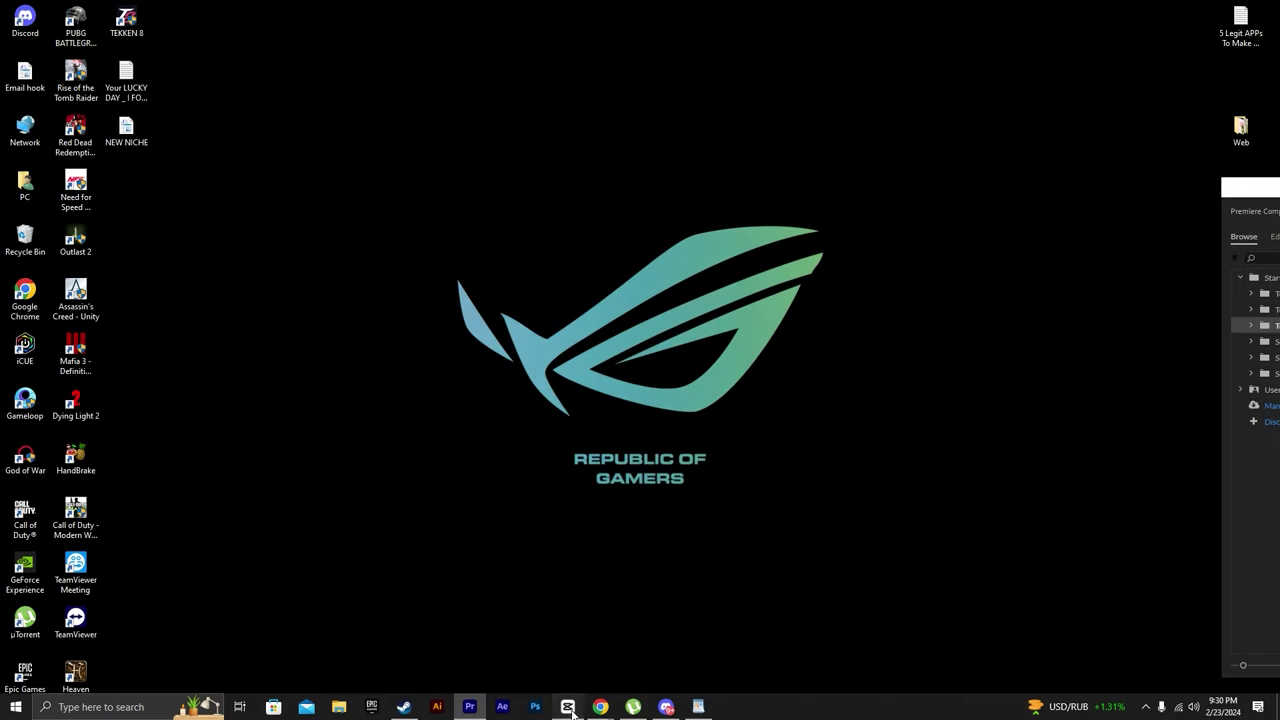
Start a new CapCut project and save its ratio as 9:16
{"action": "left_click", "coordinate": [568, 707]}
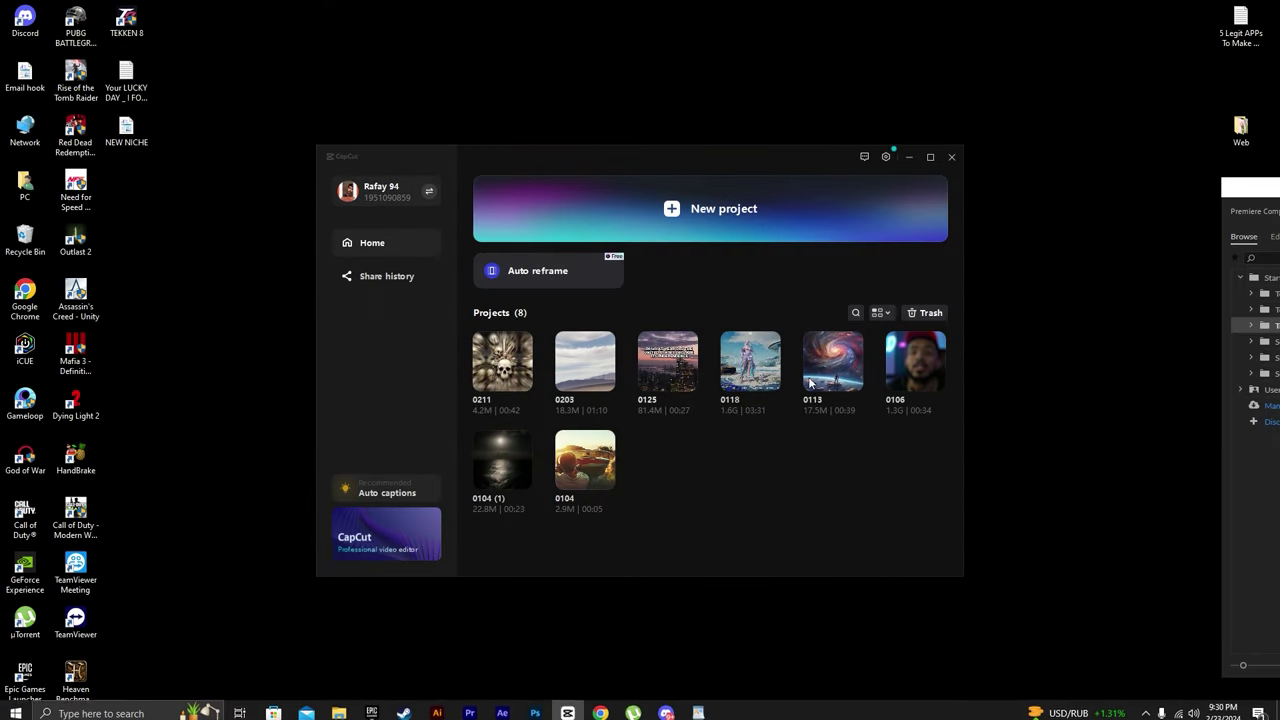
{"action": "left_click", "coordinate": [703, 211]}
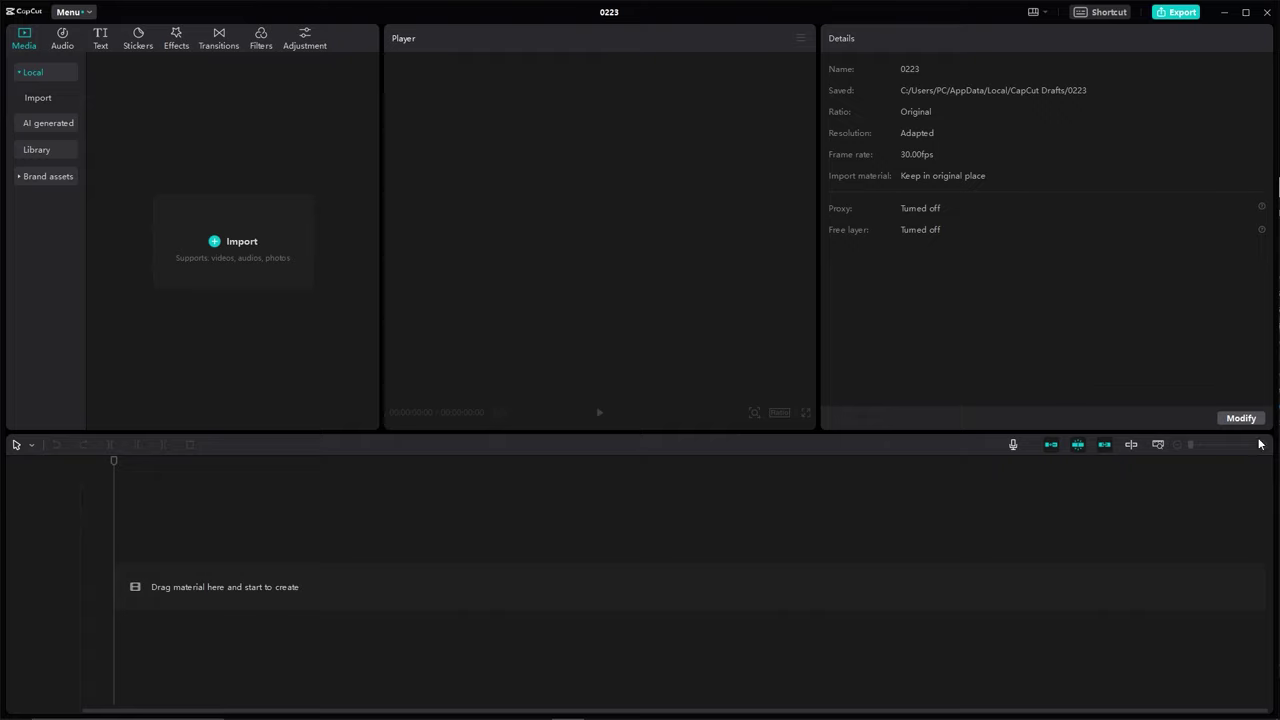
{"action": "left_click", "coordinate": [1240, 418]}
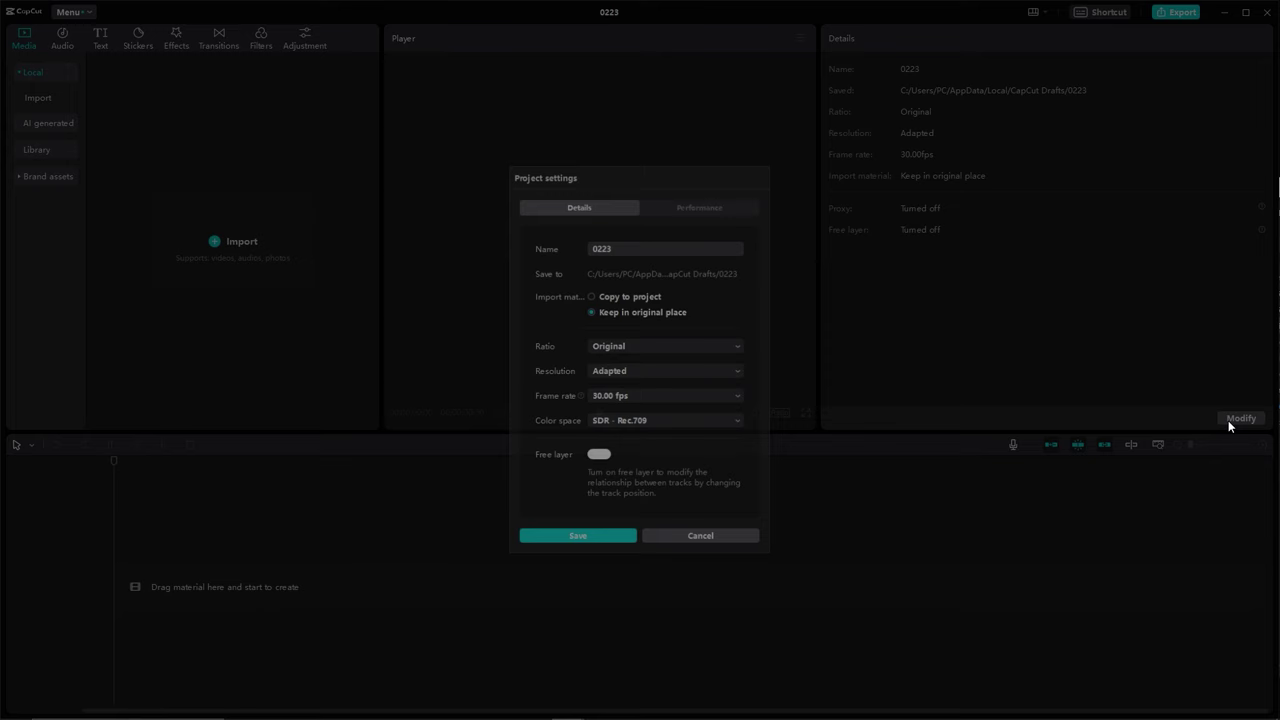
{"action": "left_click", "coordinate": [630, 348]}
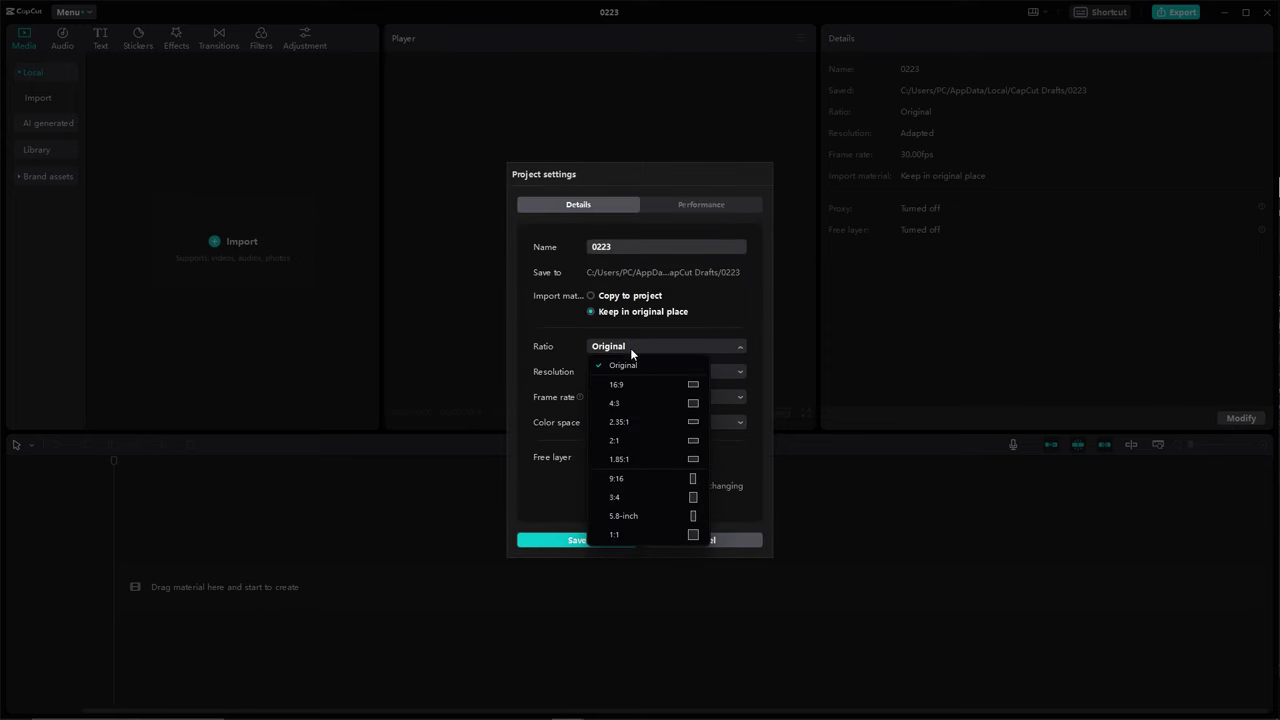
{"action": "left_click", "coordinate": [635, 484]}
{"action": "left_click", "coordinate": [583, 542]}
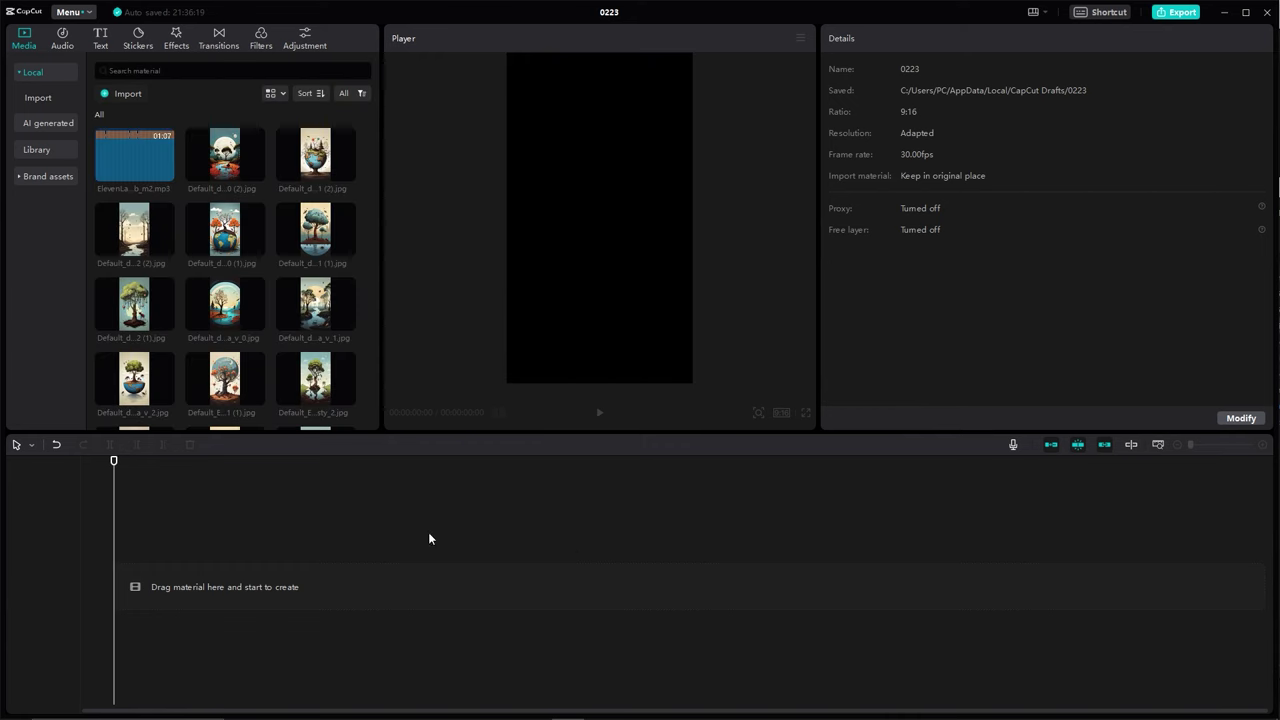
Place the voiceover audio at the timeline start and zoom the timeline in on it
{"action": "left_click_drag", "start_coordinate": [140, 167], "coordinate": [190, 620]}
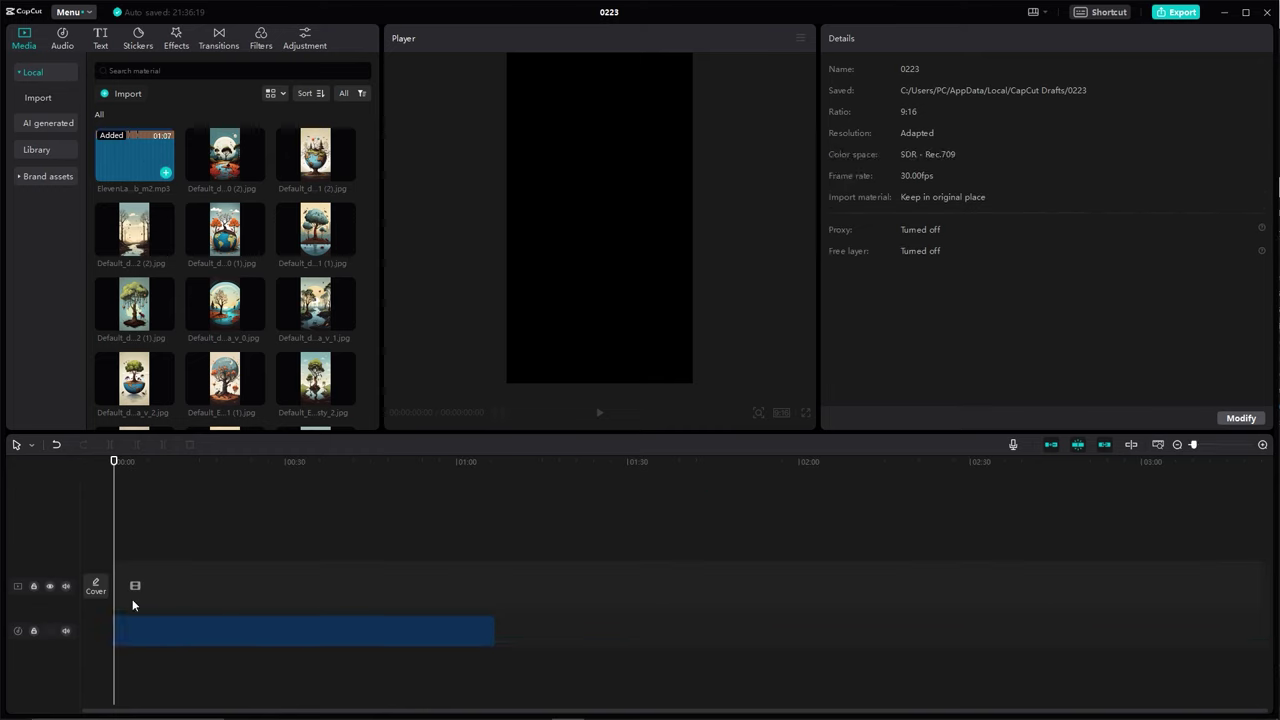
{"action": "left_click", "coordinate": [186, 541]}
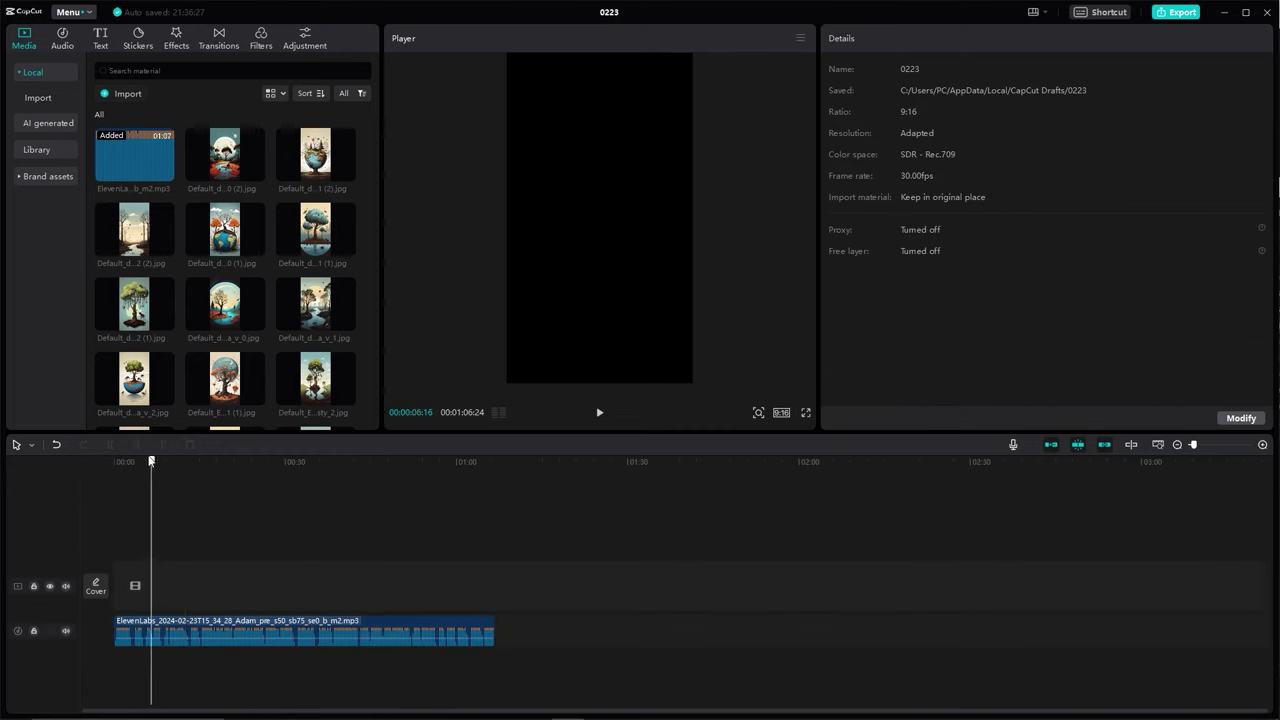
{"action": "left_click_drag", "start_coordinate": [178, 461], "coordinate": [113, 461]}
{"action": "left_click_drag", "start_coordinate": [1198, 448], "coordinate": [1200, 446]}
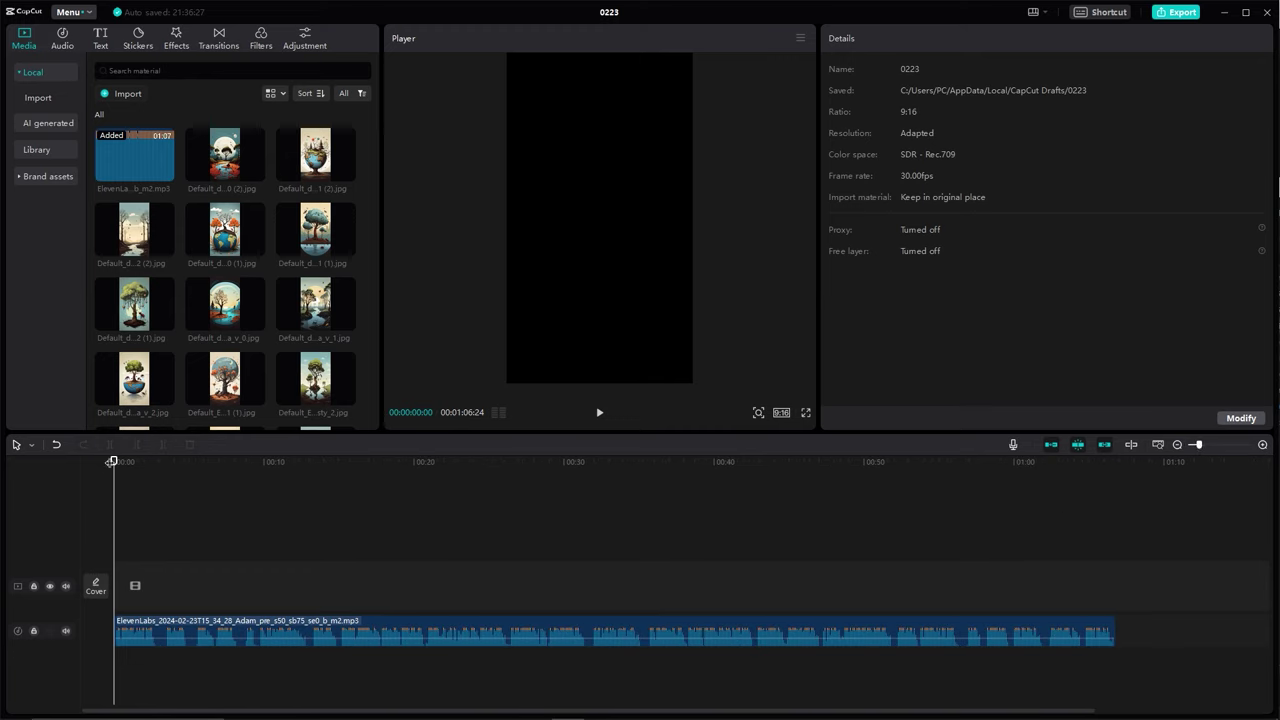
{"action": "mouse_move", "coordinate": [118, 459]}
{"action": "left_mouse_down"}
{"action": "mouse_move", "coordinate": [166, 461]}
{"action": "mouse_move", "coordinate": [90, 485]}
{"action": "left_mouse_up"}
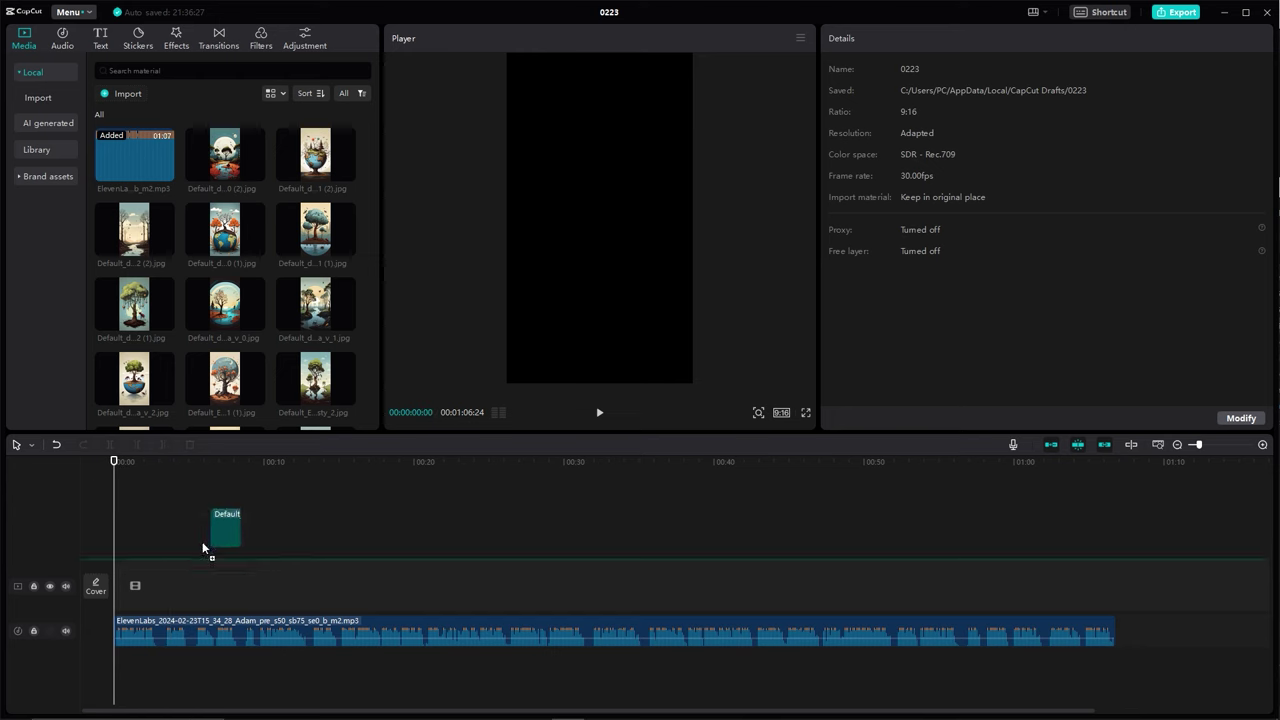
Lay the first images in order on the main video track, moving the stray overlay image into it
{"action": "left_click_drag", "start_coordinate": [205, 148], "coordinate": [122, 580]}
{"action": "left_click_drag", "start_coordinate": [229, 366], "coordinate": [180, 582]}
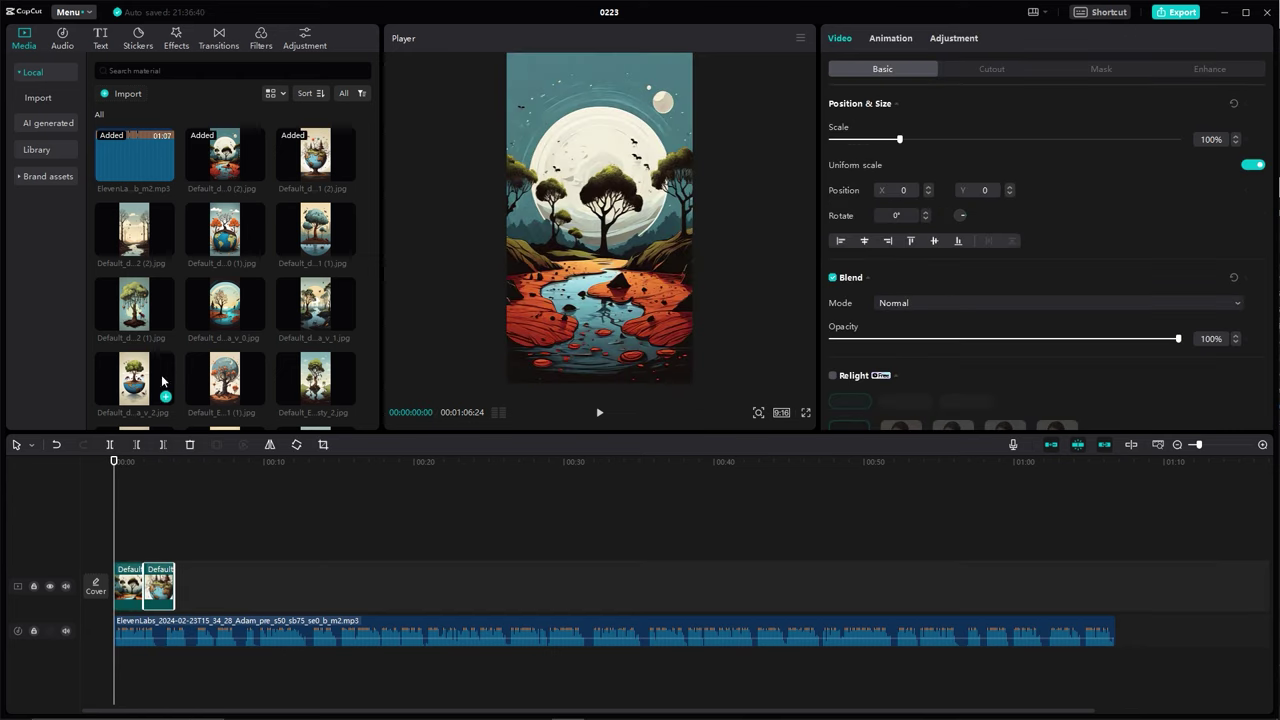
{"action": "left_click_drag", "start_coordinate": [215, 250], "coordinate": [190, 585]}
{"action": "left_click_drag", "start_coordinate": [225, 335], "coordinate": [215, 585]}
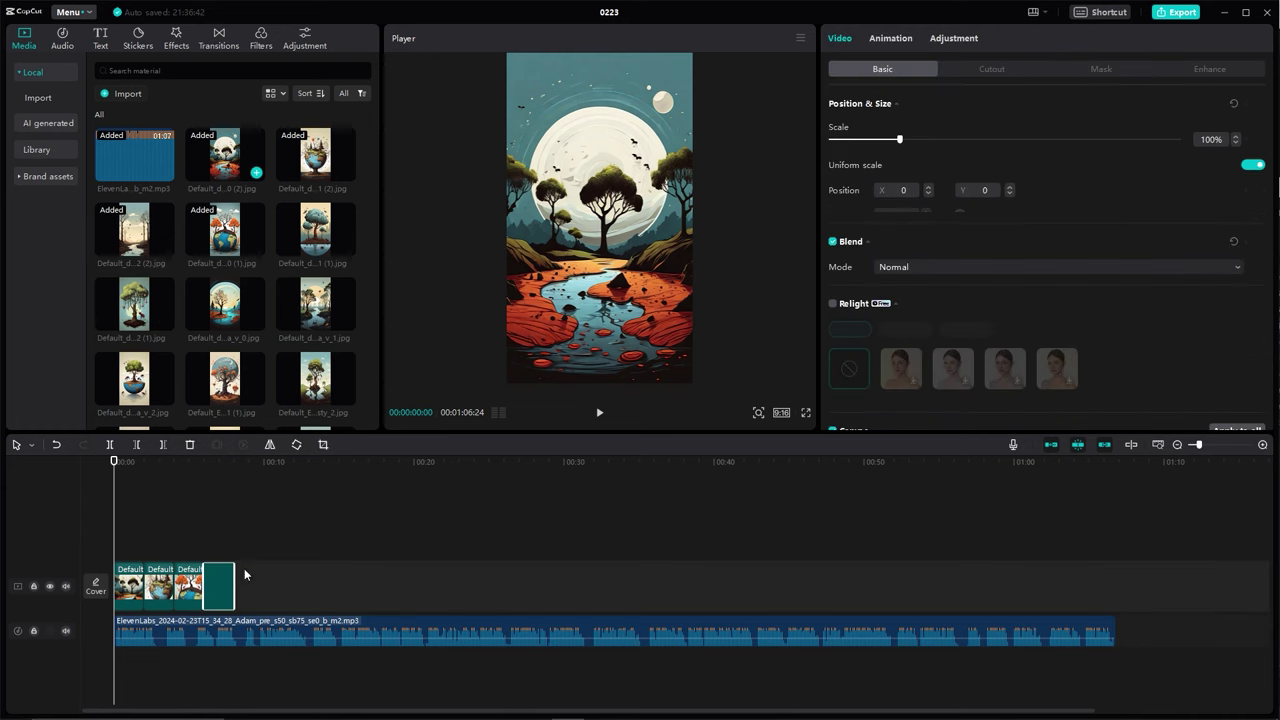
{"action": "mouse_move", "coordinate": [315, 230]}
{"action": "left_mouse_down"}
{"action": "mouse_move", "coordinate": [366, 491]}
{"action": "mouse_move", "coordinate": [351, 540]}
{"action": "left_mouse_up"}
{"action": "left_click_drag", "start_coordinate": [134, 230], "coordinate": [332, 578]}
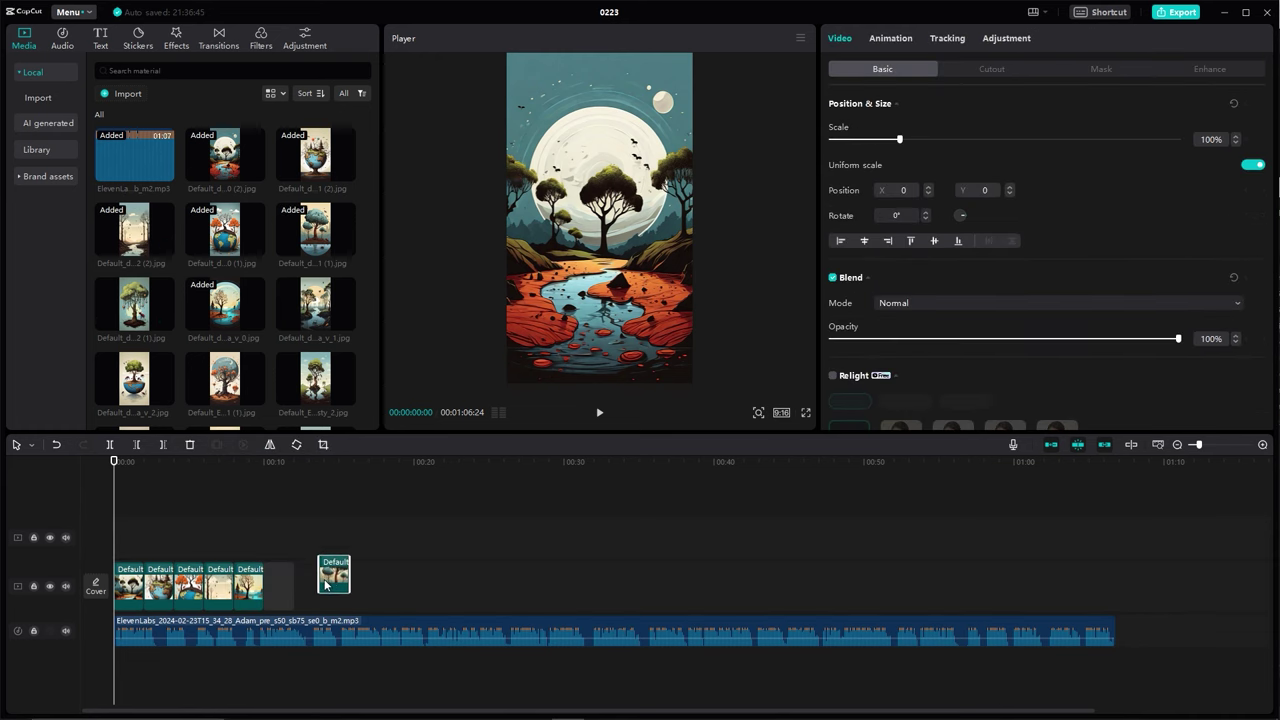
{"action": "mouse_move", "coordinate": [137, 305]}
{"action": "left_mouse_down"}
{"action": "mouse_move", "coordinate": [405, 645]}
{"action": "mouse_move", "coordinate": [310, 582]}
{"action": "left_mouse_up"}
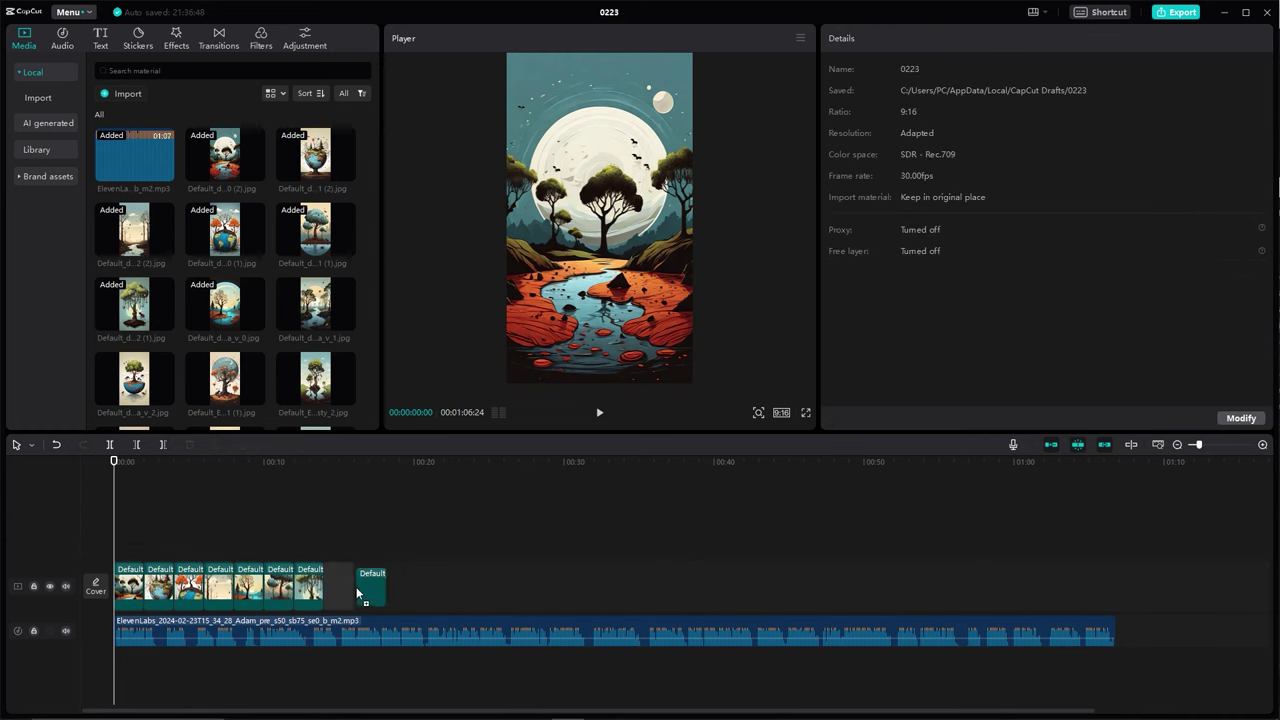
Append the remaining Earth-and-trees images end to end on the main track
{"action": "left_click_drag", "start_coordinate": [315, 375], "coordinate": [357, 586]}
{"action": "left_click_drag", "start_coordinate": [225, 375], "coordinate": [370, 585]}
{"action": "scroll", "coordinate": [251, 394], "scroll_direction": "down", "scroll_amount": 1}
{"action": "left_click_drag", "start_coordinate": [225, 320], "coordinate": [400, 588]}
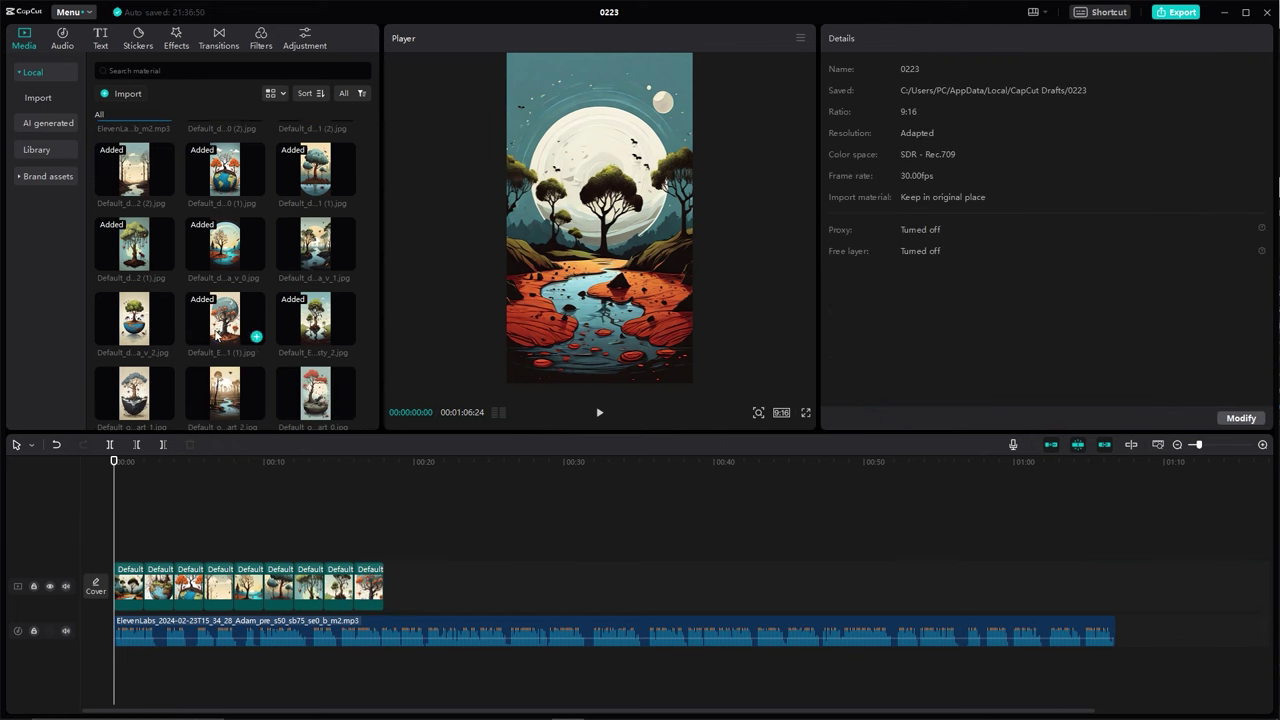
{"action": "left_click_drag", "start_coordinate": [134, 392], "coordinate": [420, 592]}
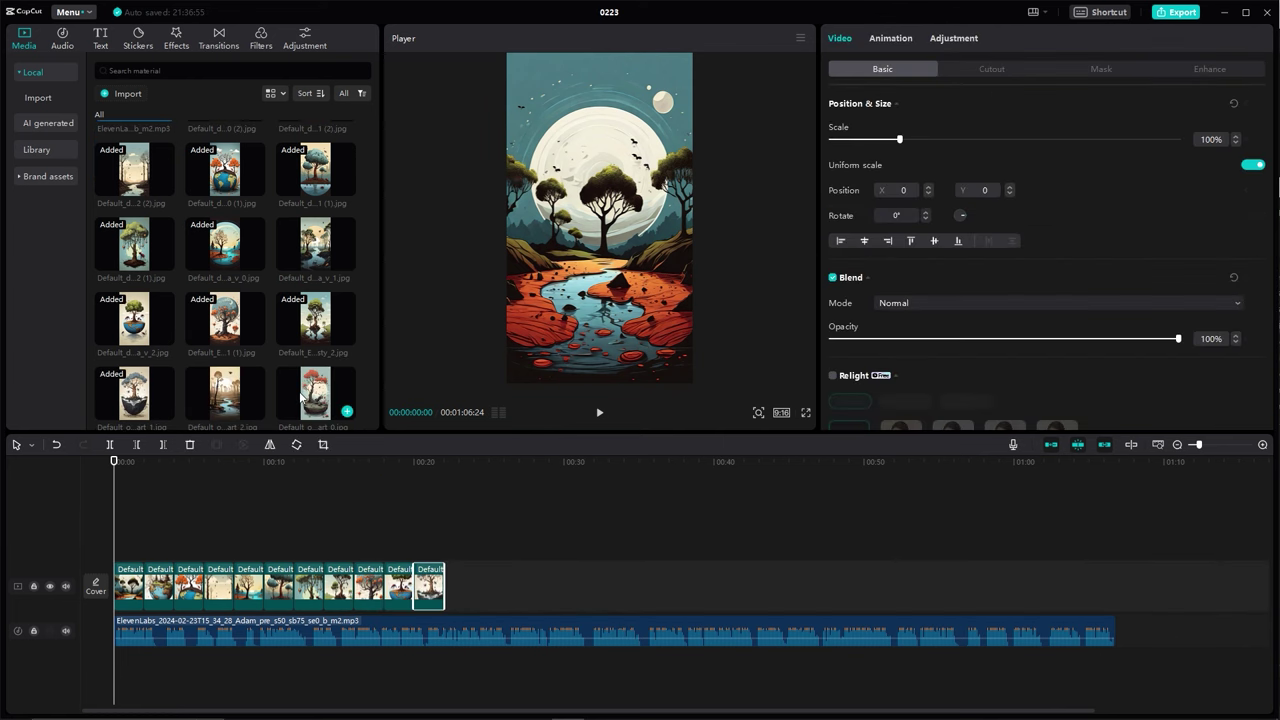
{"action": "left_click_drag", "start_coordinate": [225, 392], "coordinate": [460, 588]}
{"action": "left_click_drag", "start_coordinate": [315, 392], "coordinate": [493, 593]}
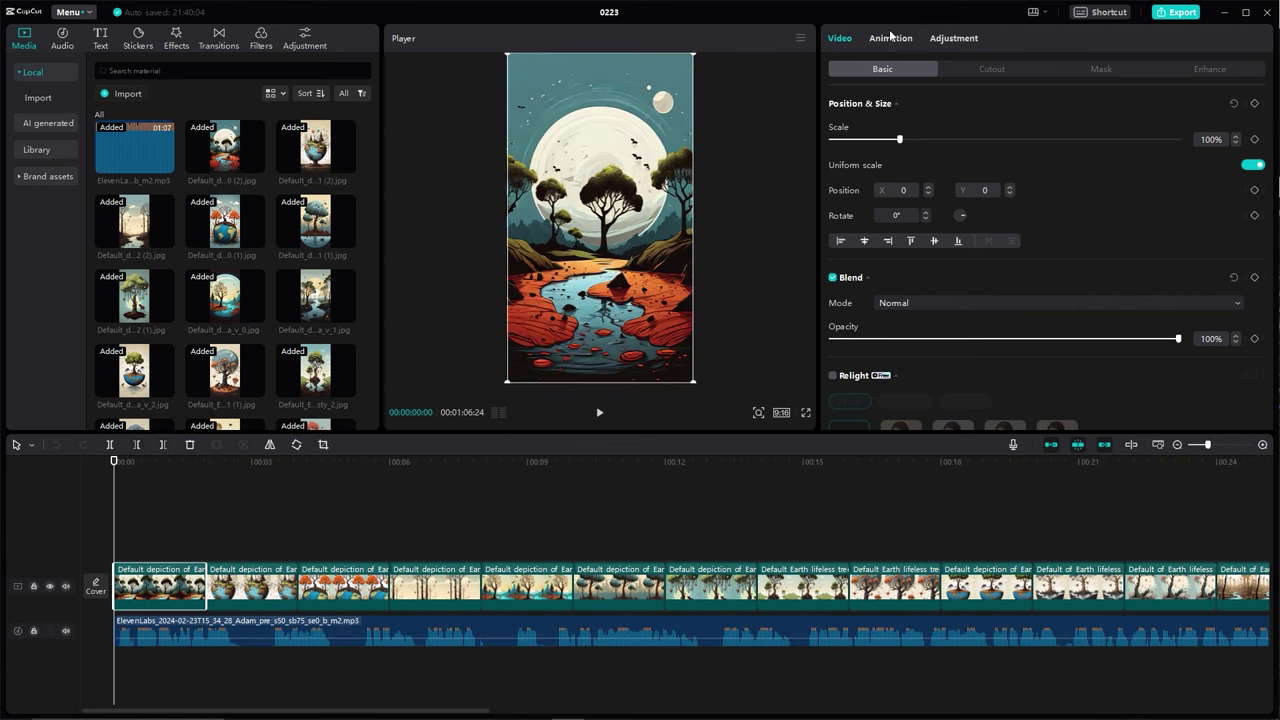
Give the first image clip the Pendulum 2 combo animation
{"action": "left_click", "coordinate": [890, 37]}
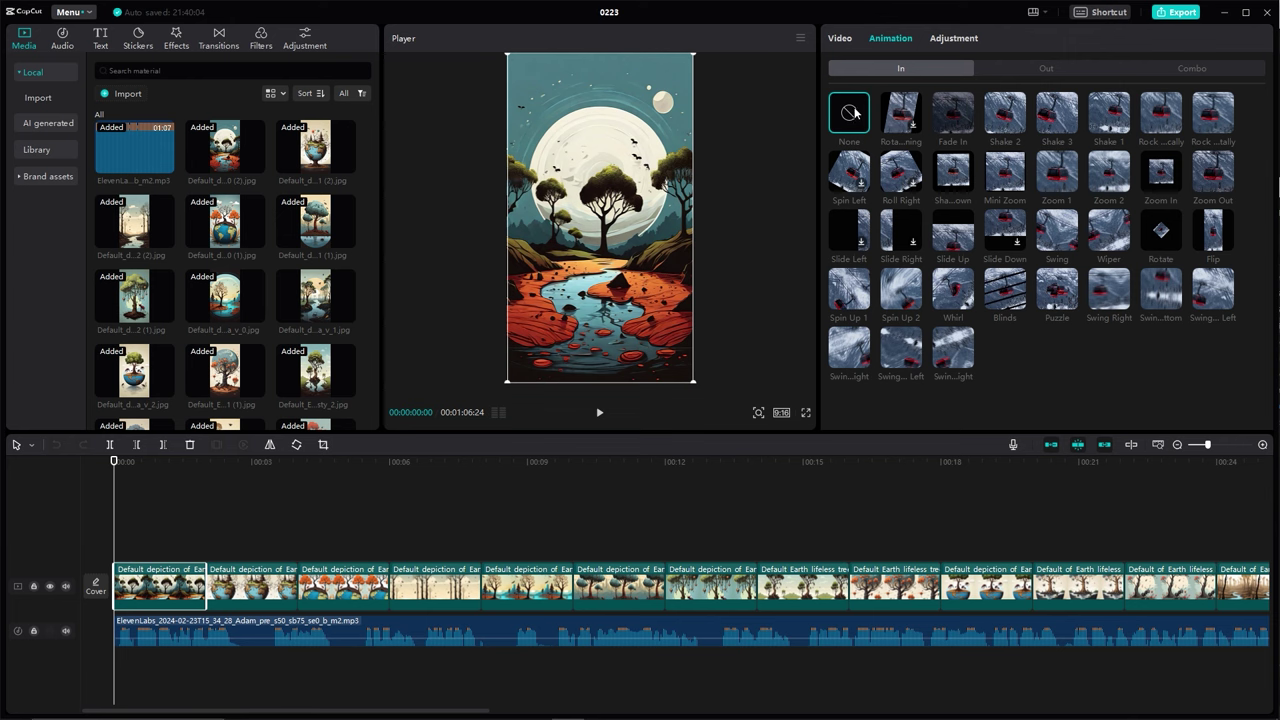
{"action": "left_click", "coordinate": [1193, 68]}
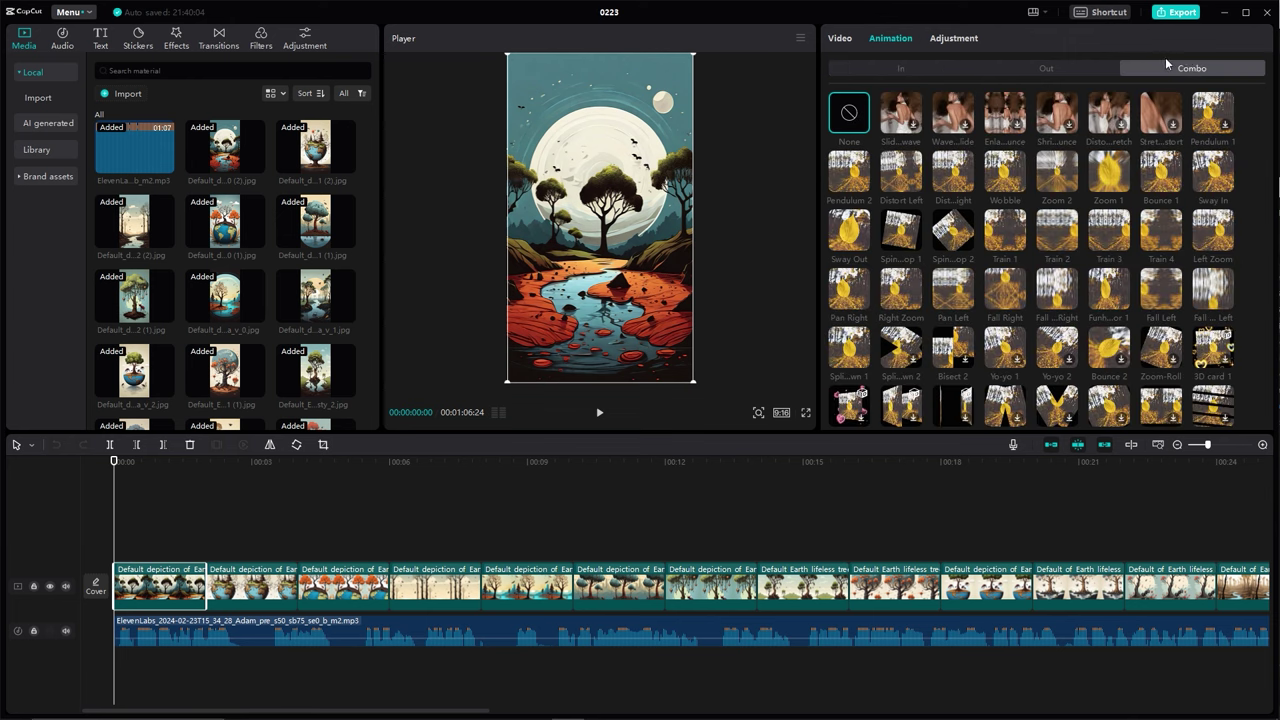
{"action": "left_click", "coordinate": [849, 168]}
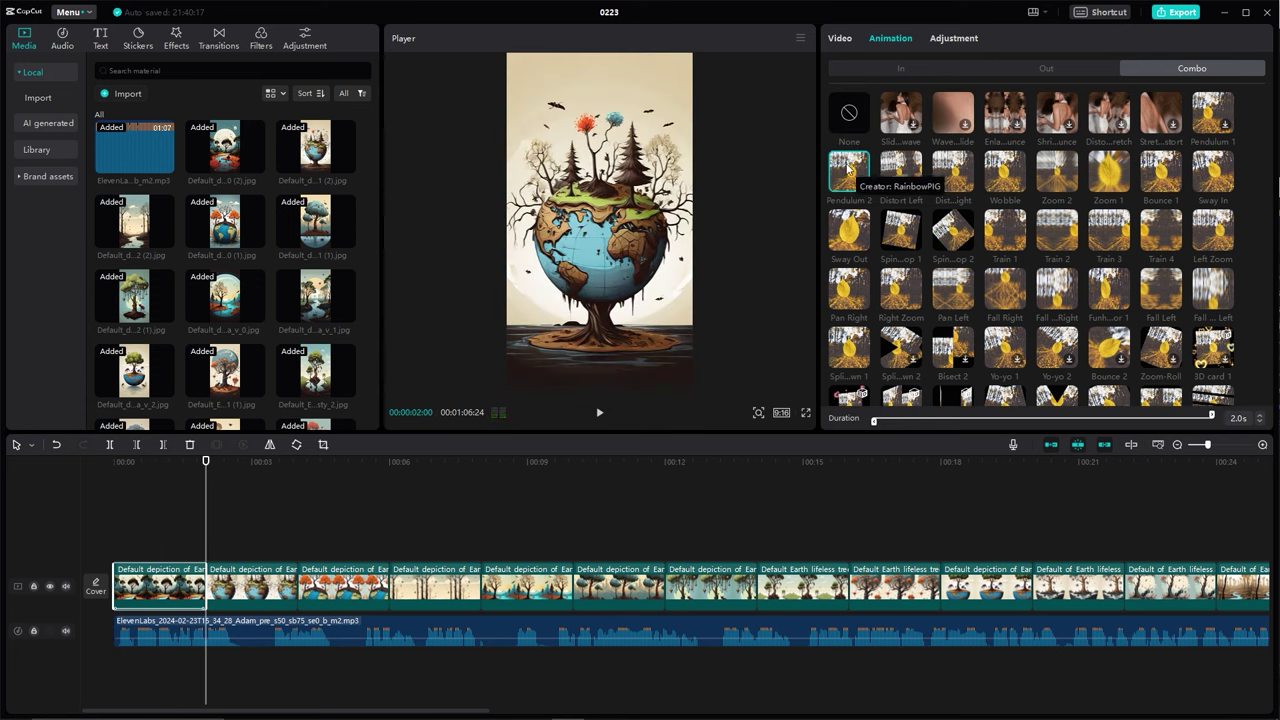
Give the next clips Distort, Wobble and Pendulum 2 combo animations, previewing the result
{"action": "left_click", "coordinate": [224, 461]}
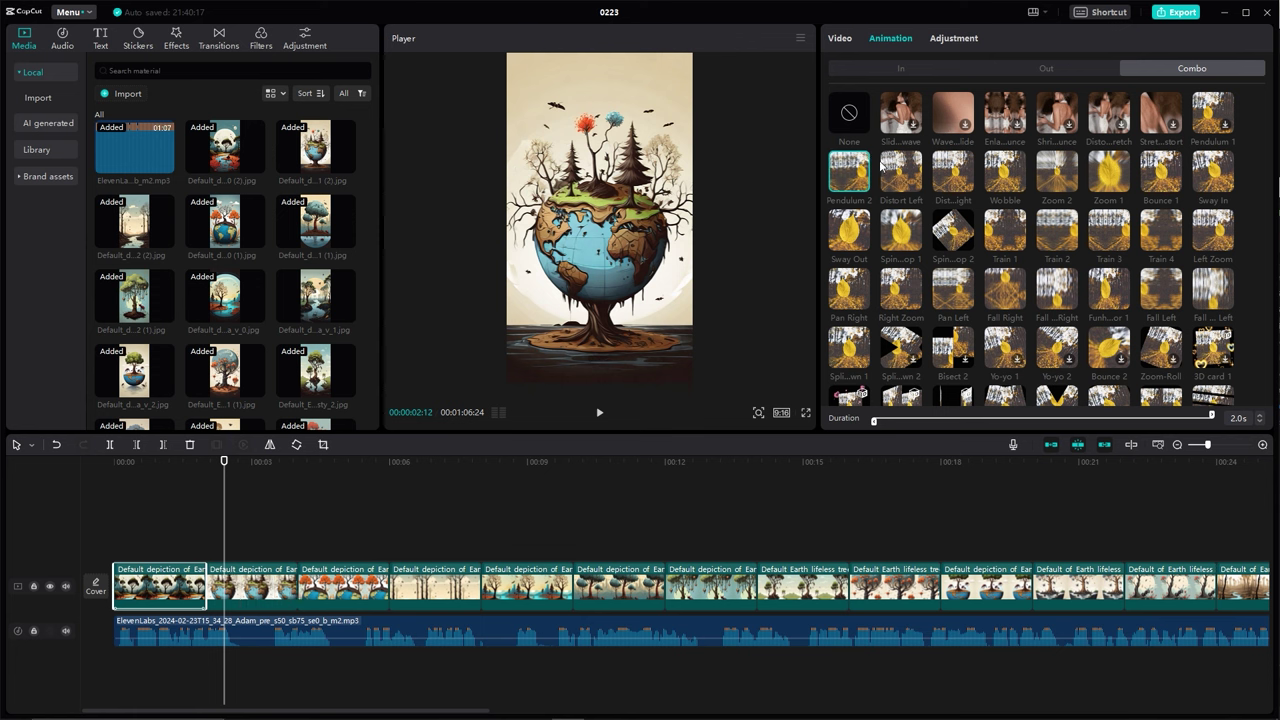
{"action": "left_click", "coordinate": [850, 172]}
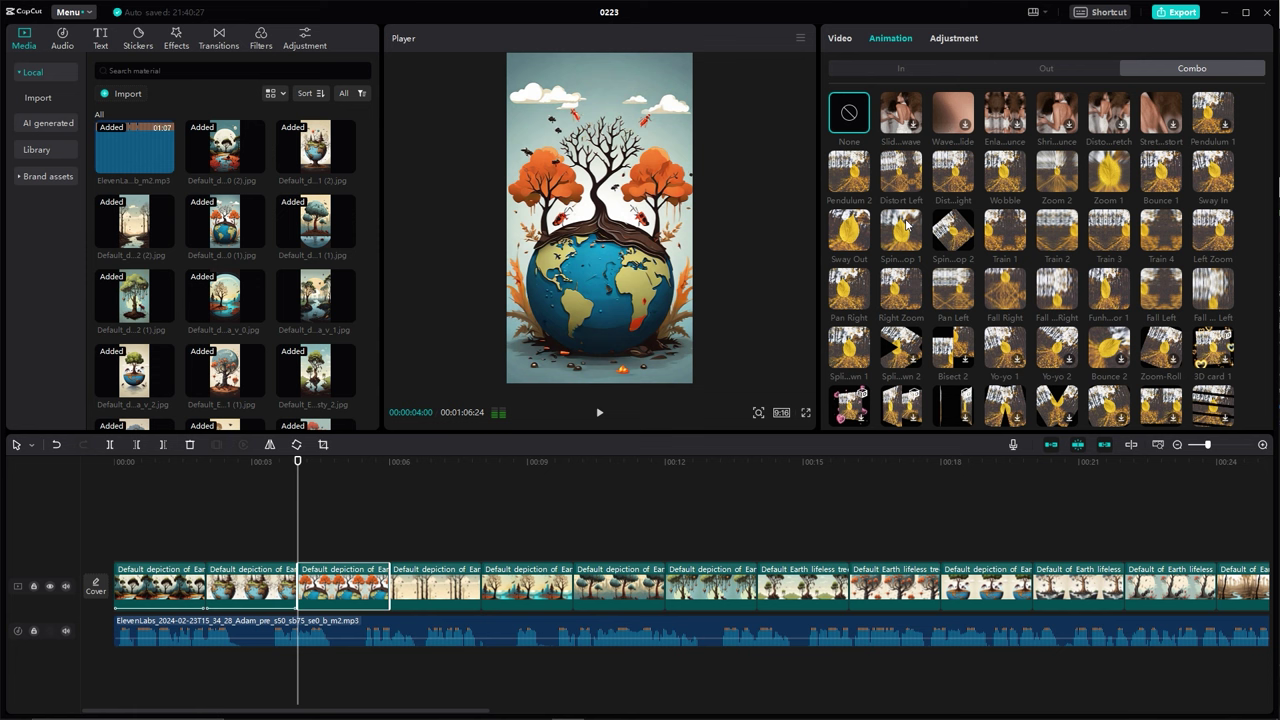
{"action": "left_click", "coordinate": [953, 172]}
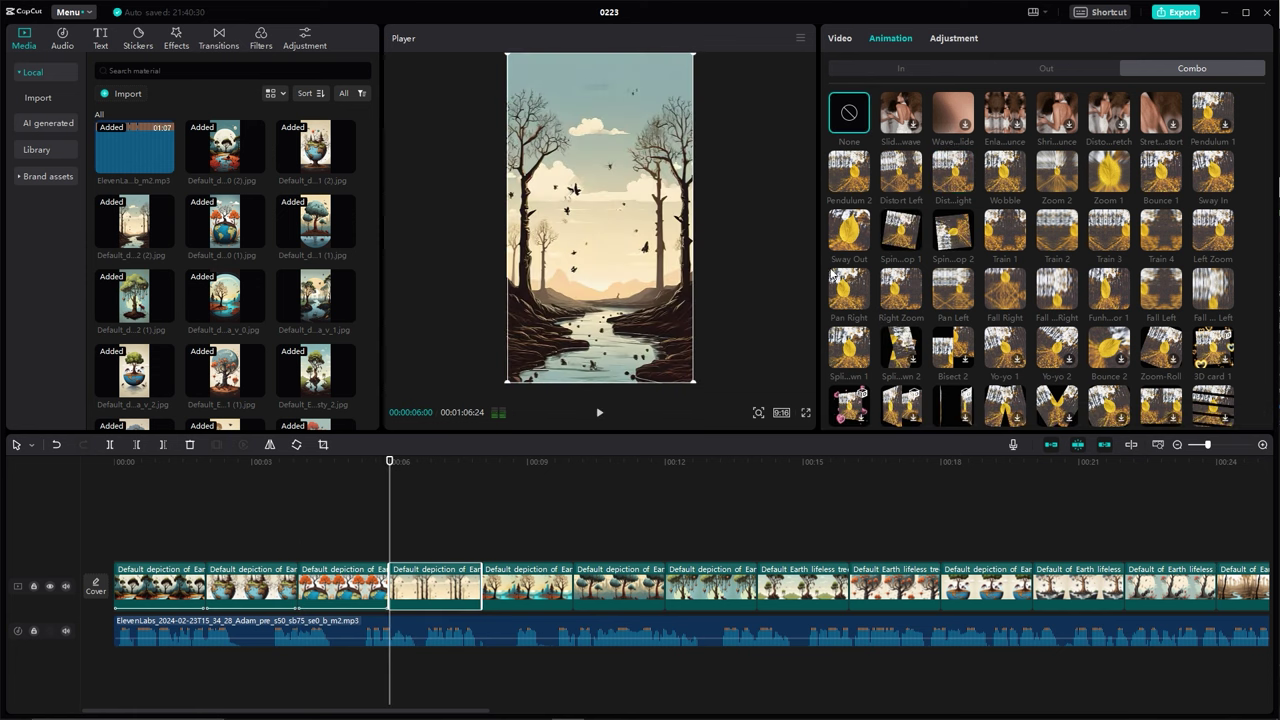
{"action": "left_click", "coordinate": [1005, 172]}
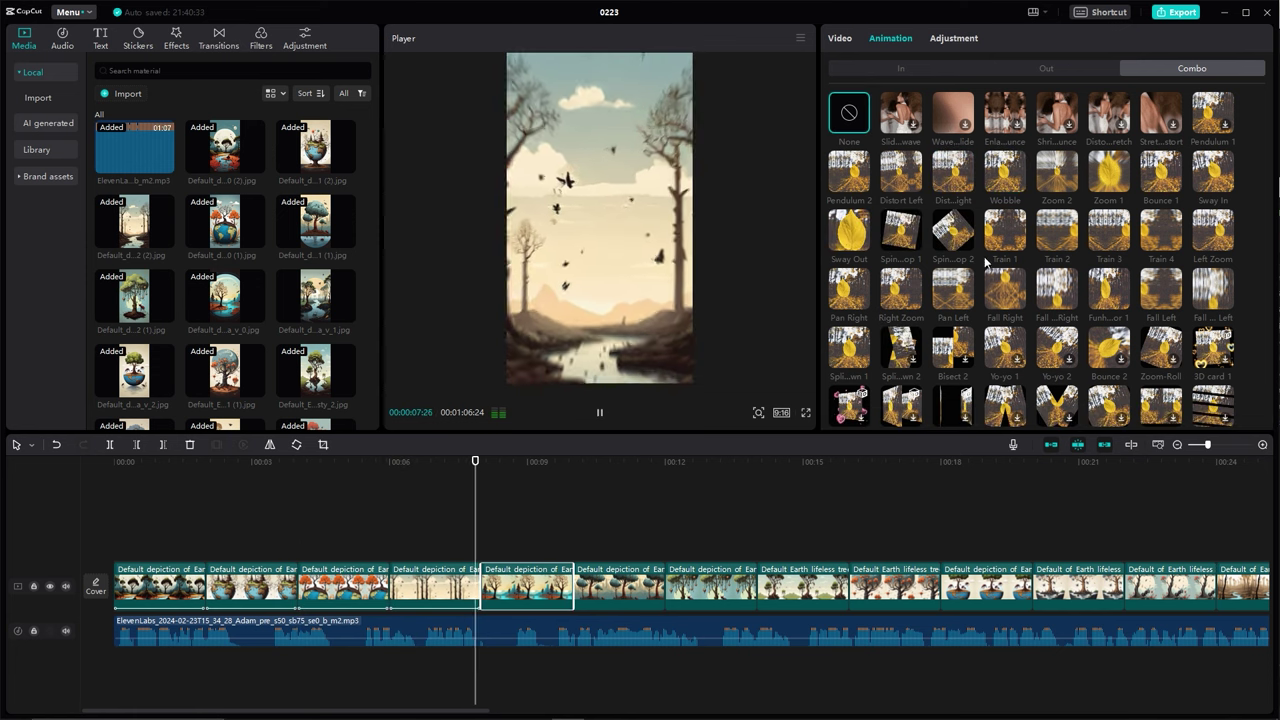
{"action": "left_click", "coordinate": [852, 180]}
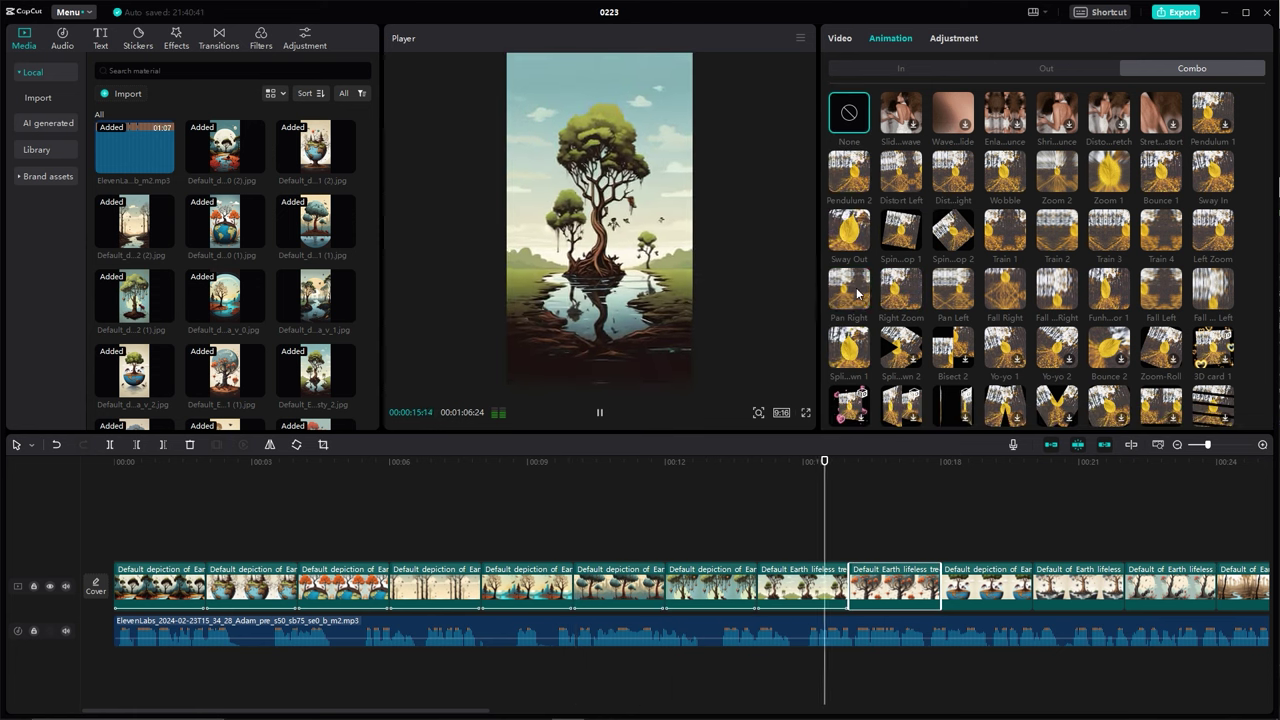
Give the next clip the Distort Left combo animation and select the following clip
{"action": "left_click", "coordinate": [985, 585]}
{"action": "left_click", "coordinate": [900, 172]}
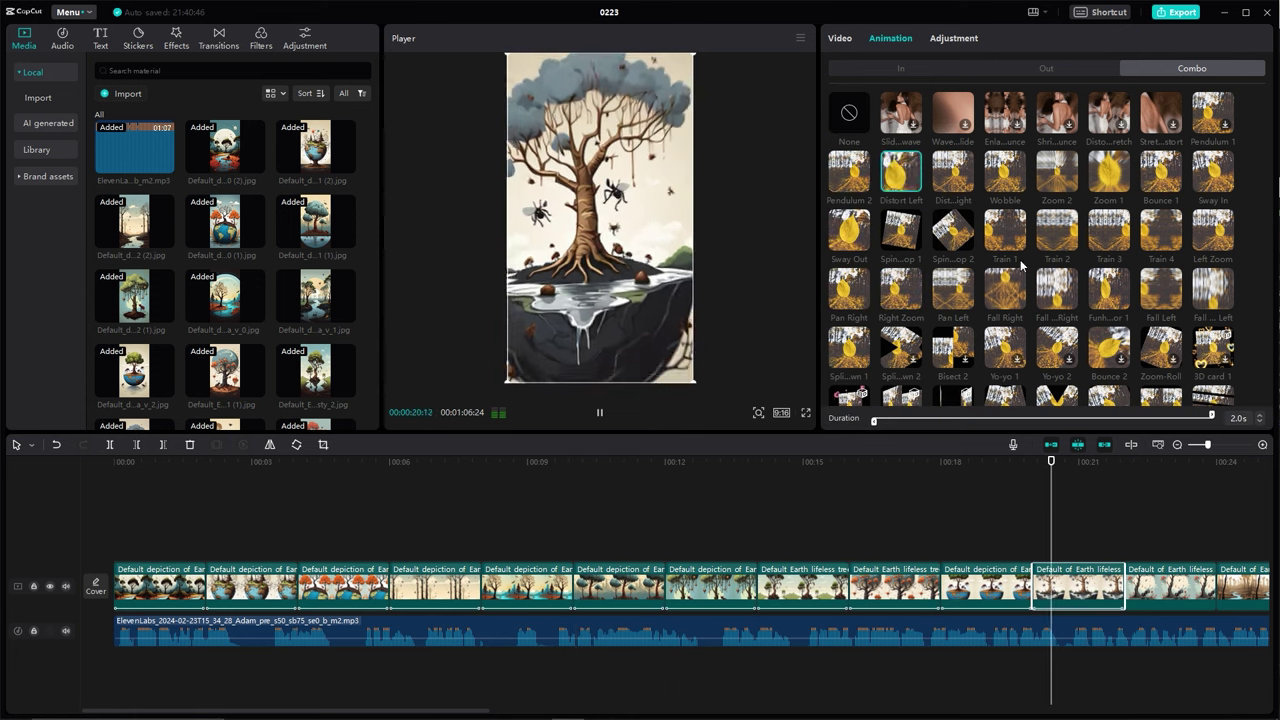
{"action": "left_click", "coordinate": [1160, 583]}
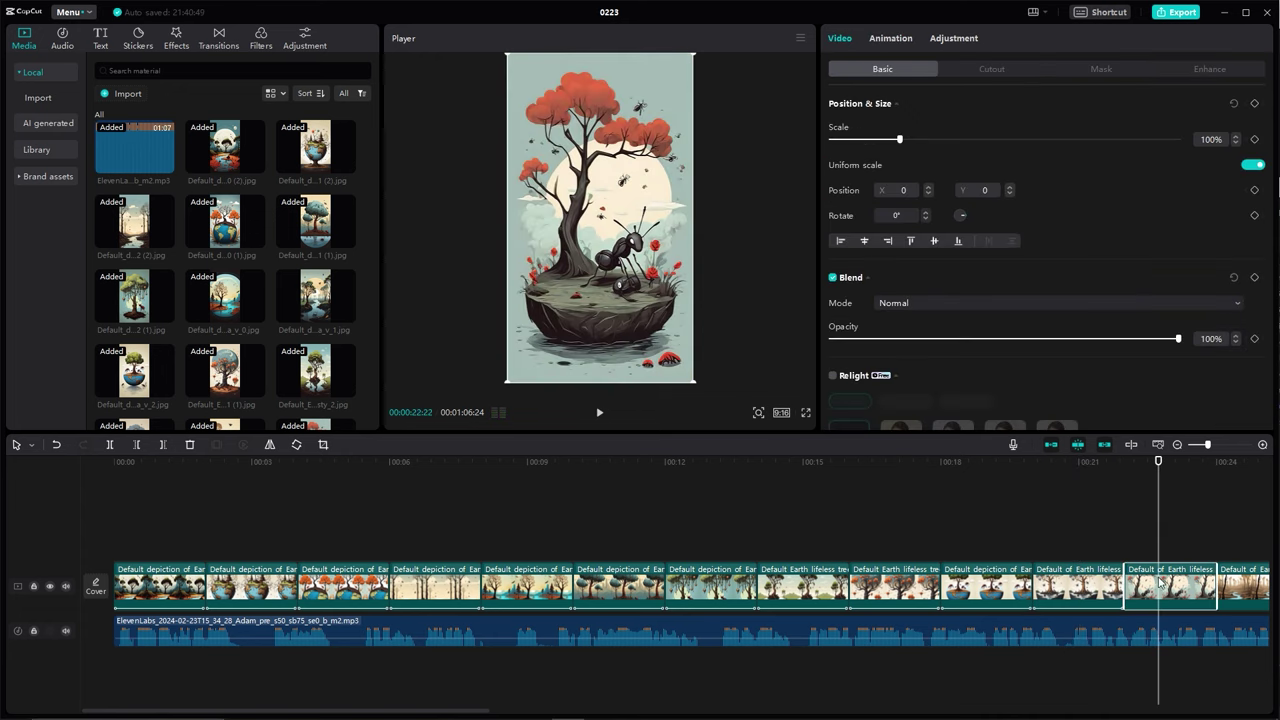
{"action": "left_click", "coordinate": [890, 38]}
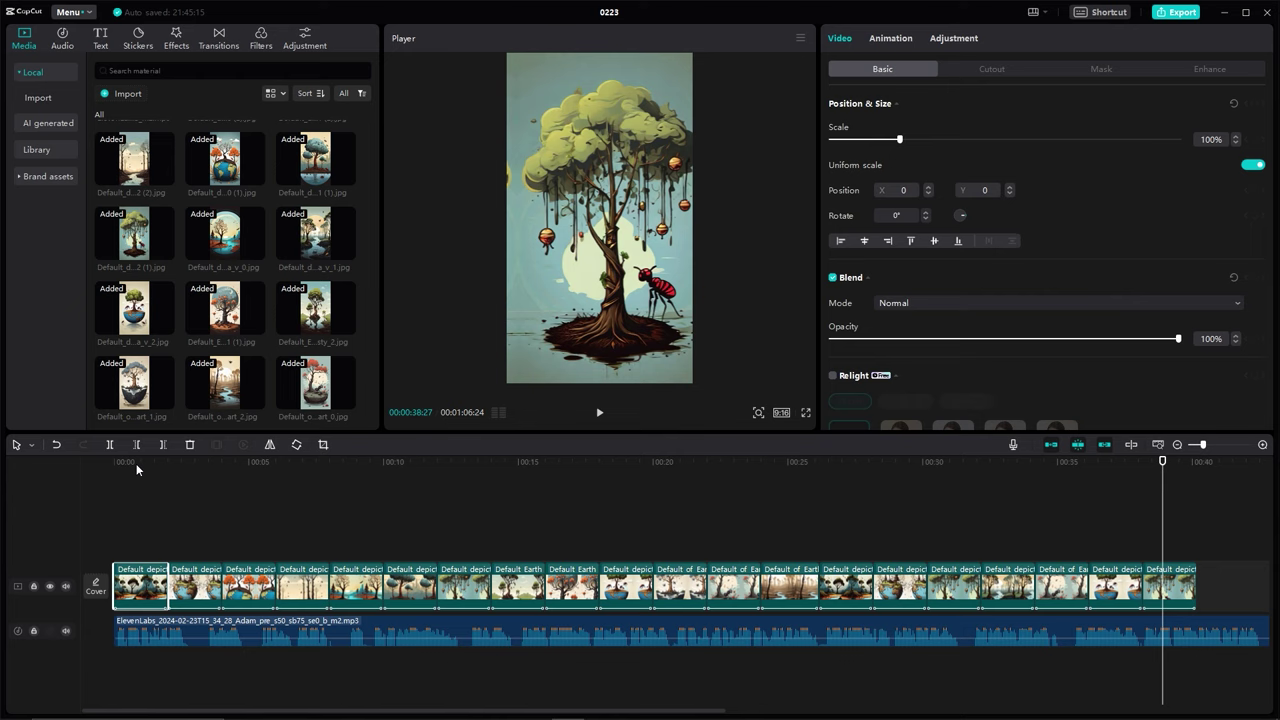
From the video's start, generate English auto captions from the voiceover
{"action": "left_click", "coordinate": [102, 468]}
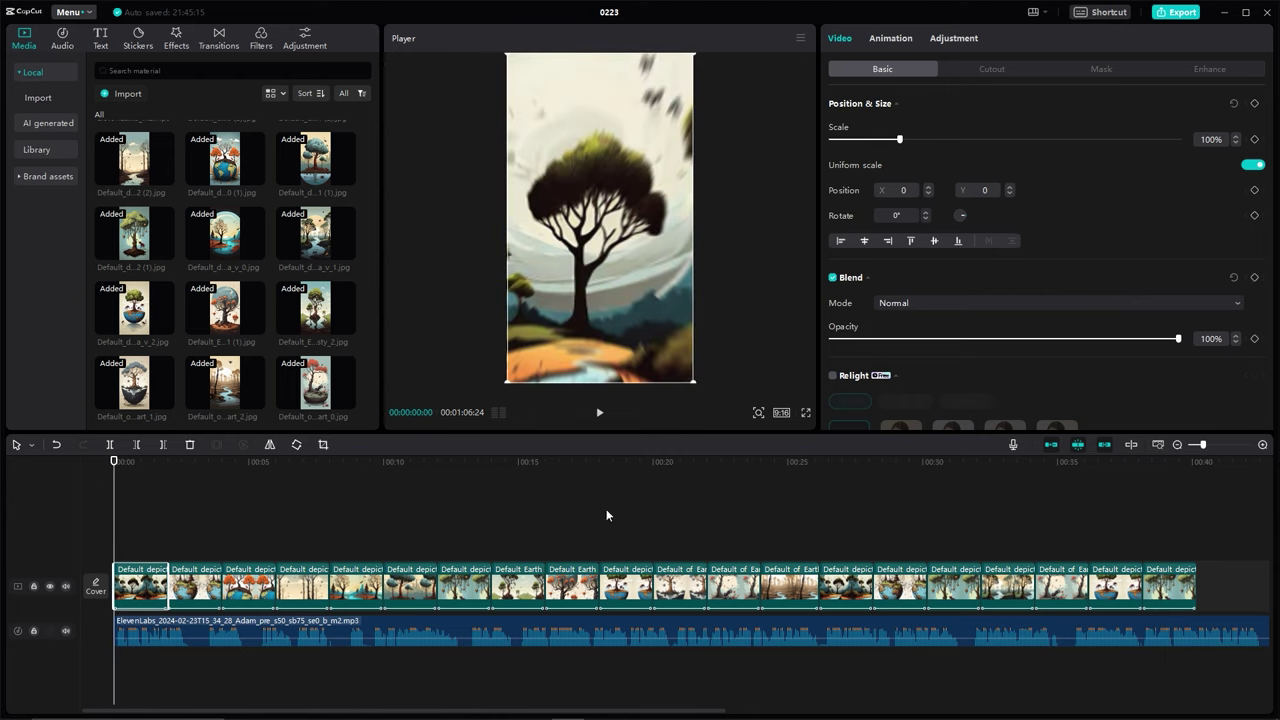
{"action": "left_click", "coordinate": [100, 45]}
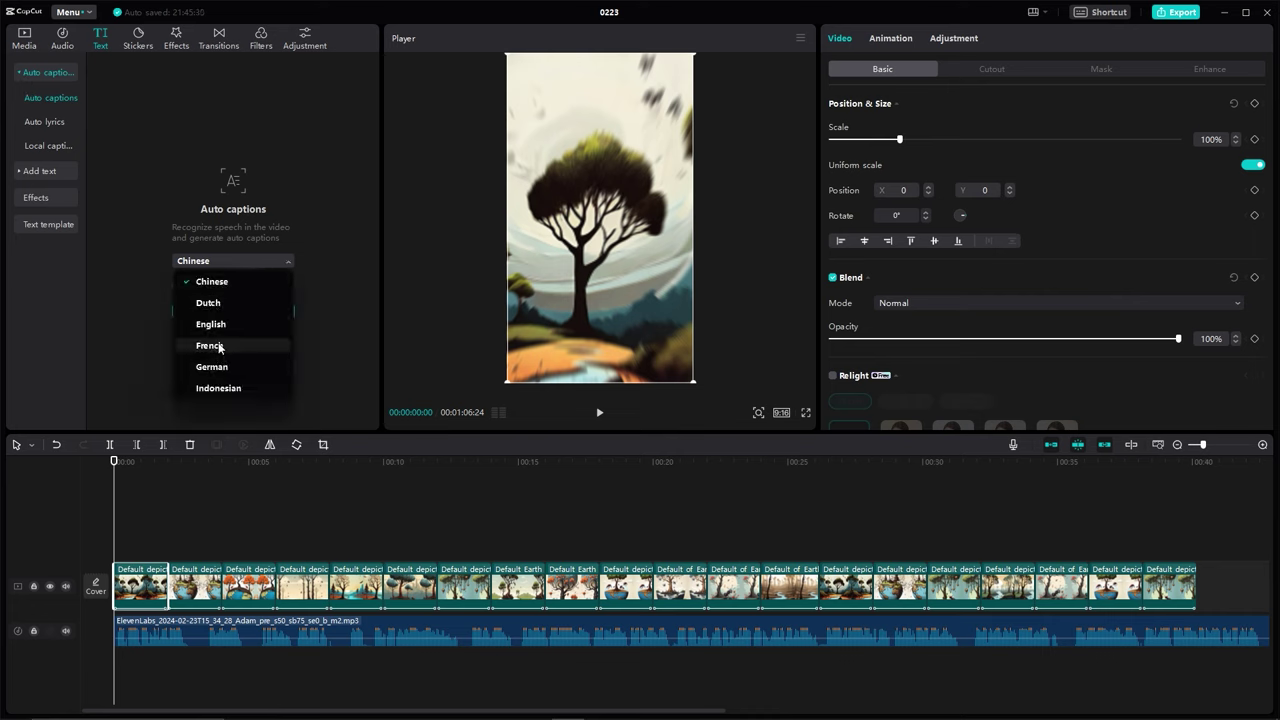
{"action": "left_click", "coordinate": [215, 313]}
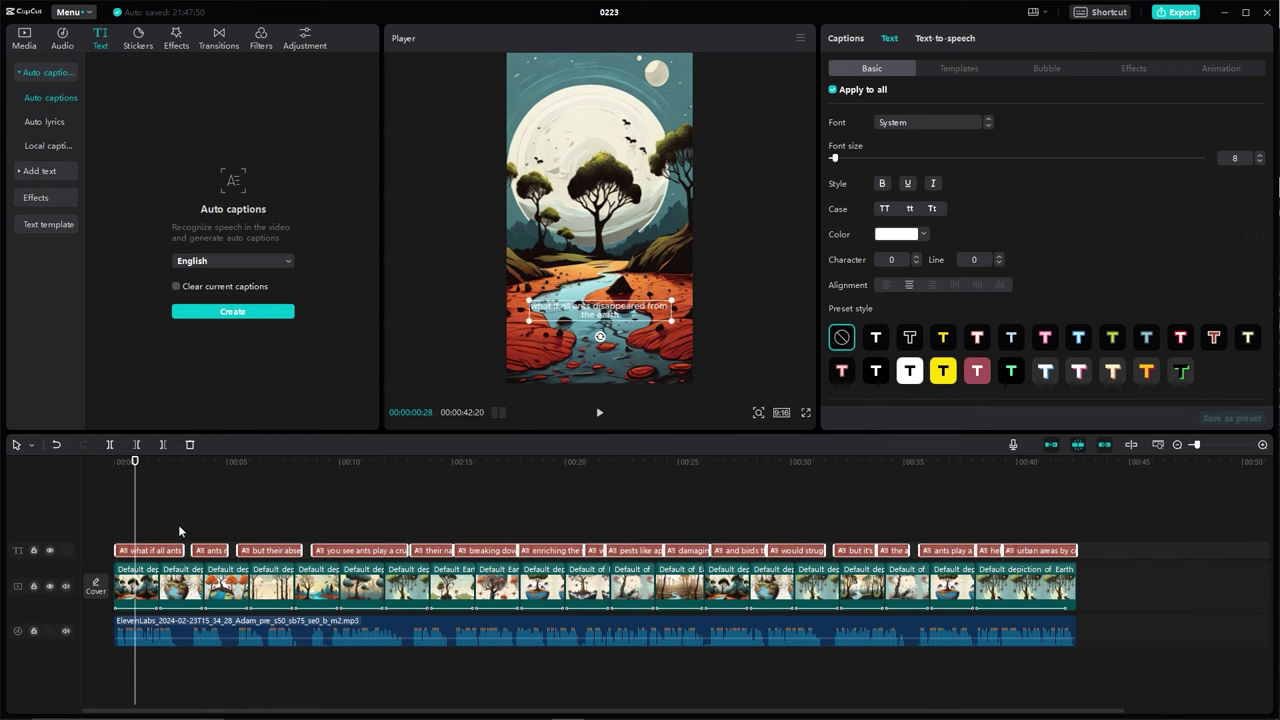
Set the caption font to Inter-Black
{"action": "left_click", "coordinate": [897, 125]}
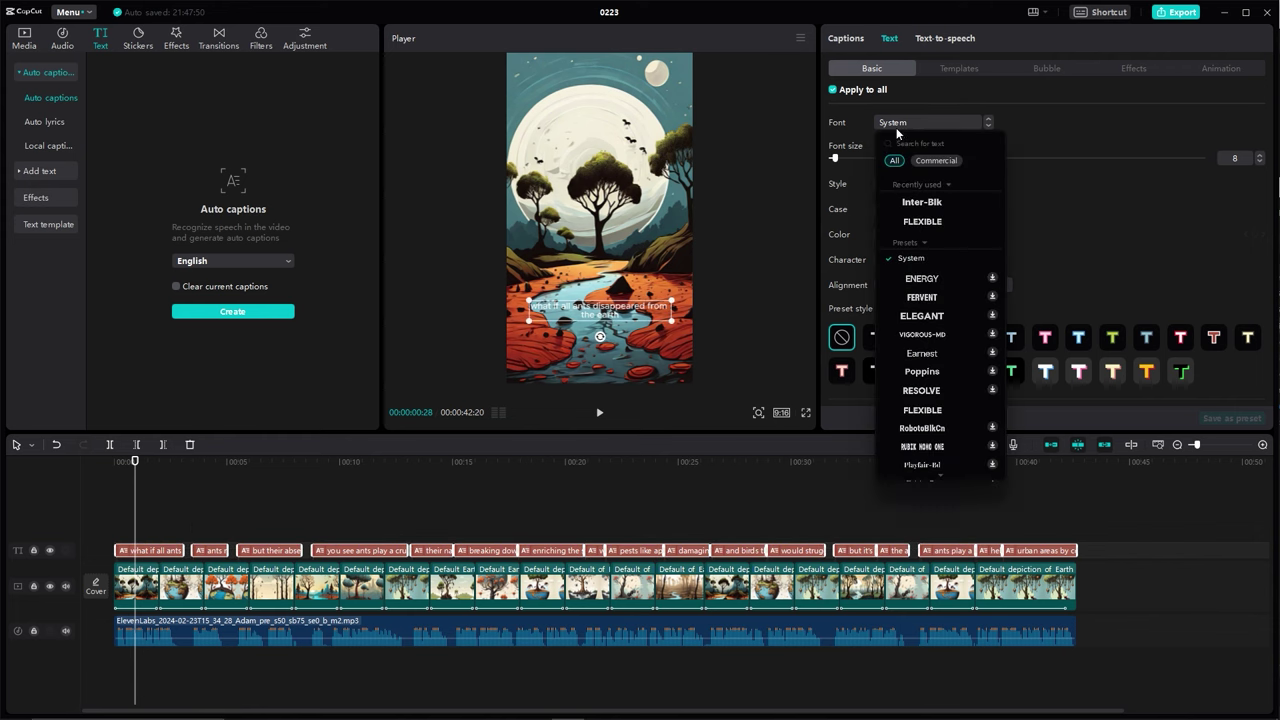
{"action": "left_click", "coordinate": [925, 205]}
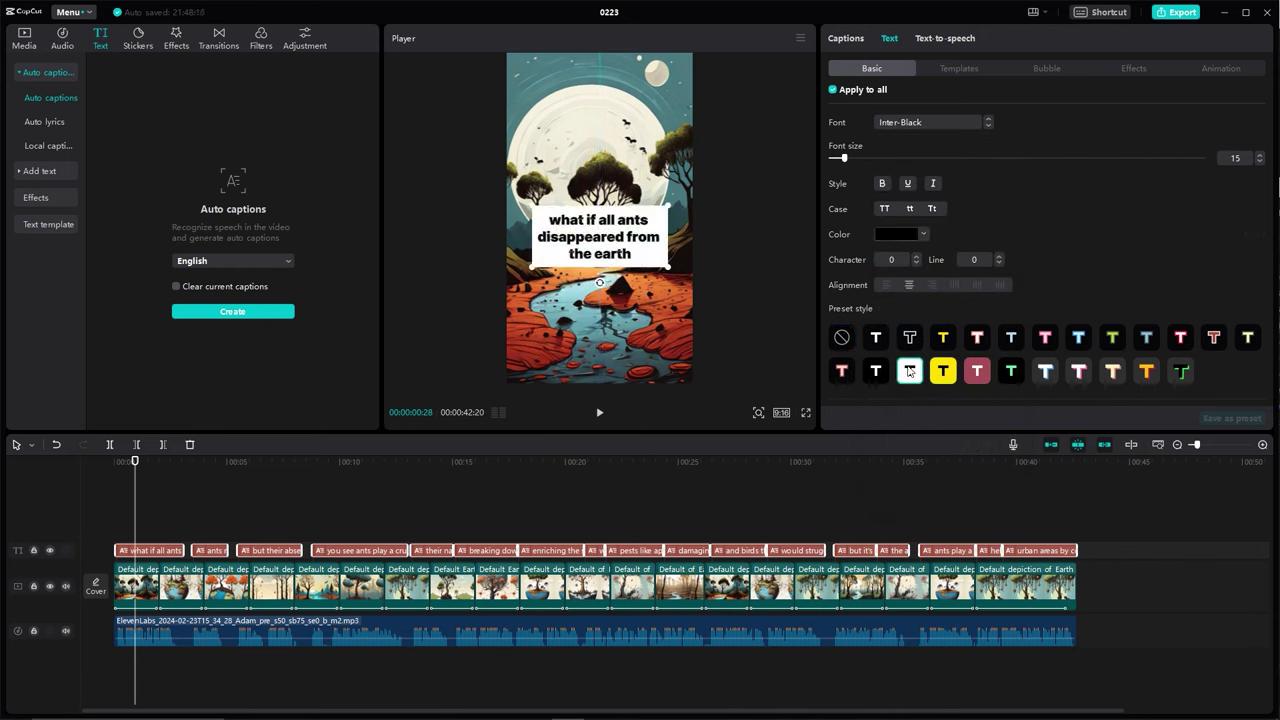
{"action": "scroll", "coordinate": [958, 326], "scroll_direction": "down", "scroll_amount": 5}
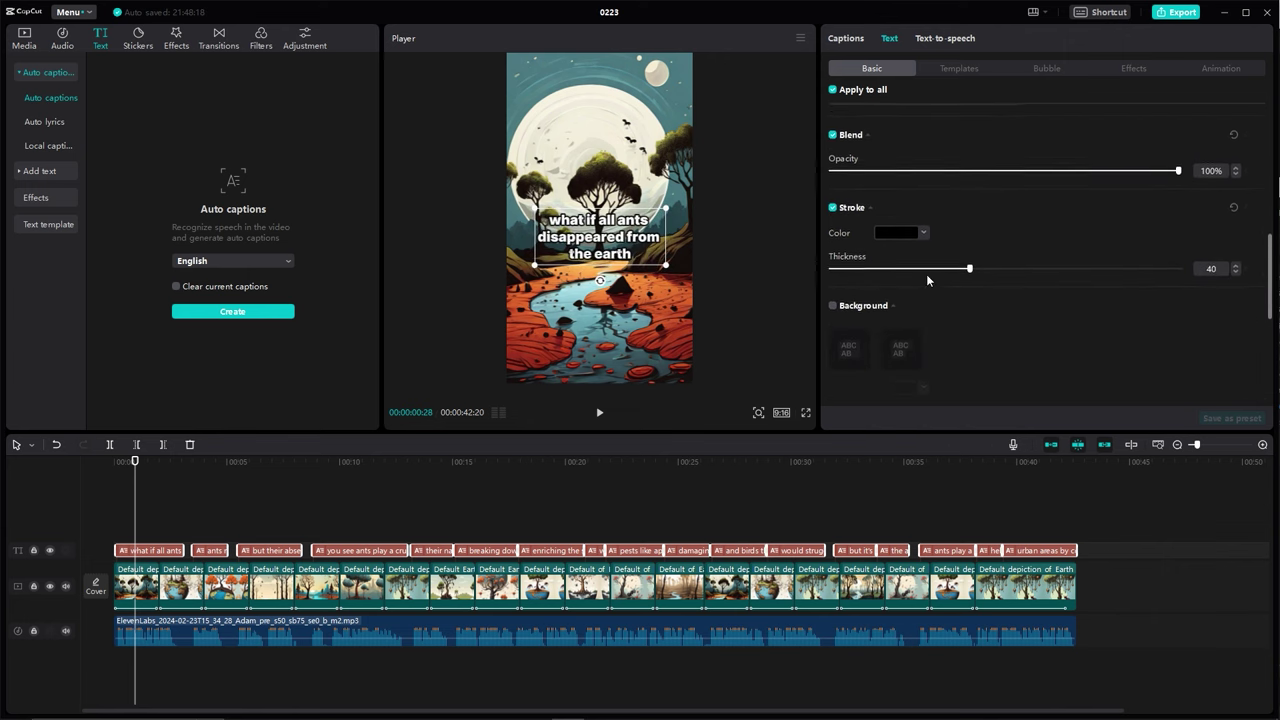
{"action": "scroll", "coordinate": [960, 93], "scroll_direction": "up", "scroll_amount": 5}
Give the captions the scaling caption animation and play the video to preview them
{"action": "left_click", "coordinate": [1220, 68]}
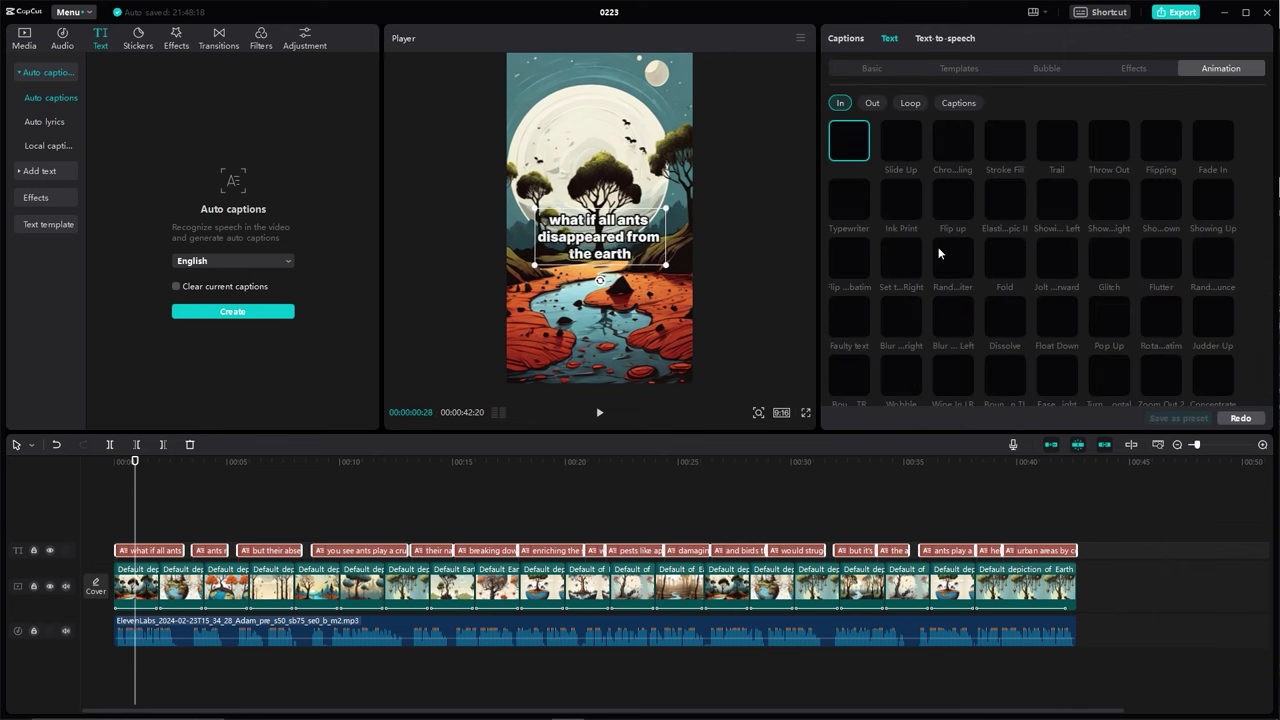
{"action": "left_click", "coordinate": [962, 104]}
{"action": "left_click", "coordinate": [902, 140]}
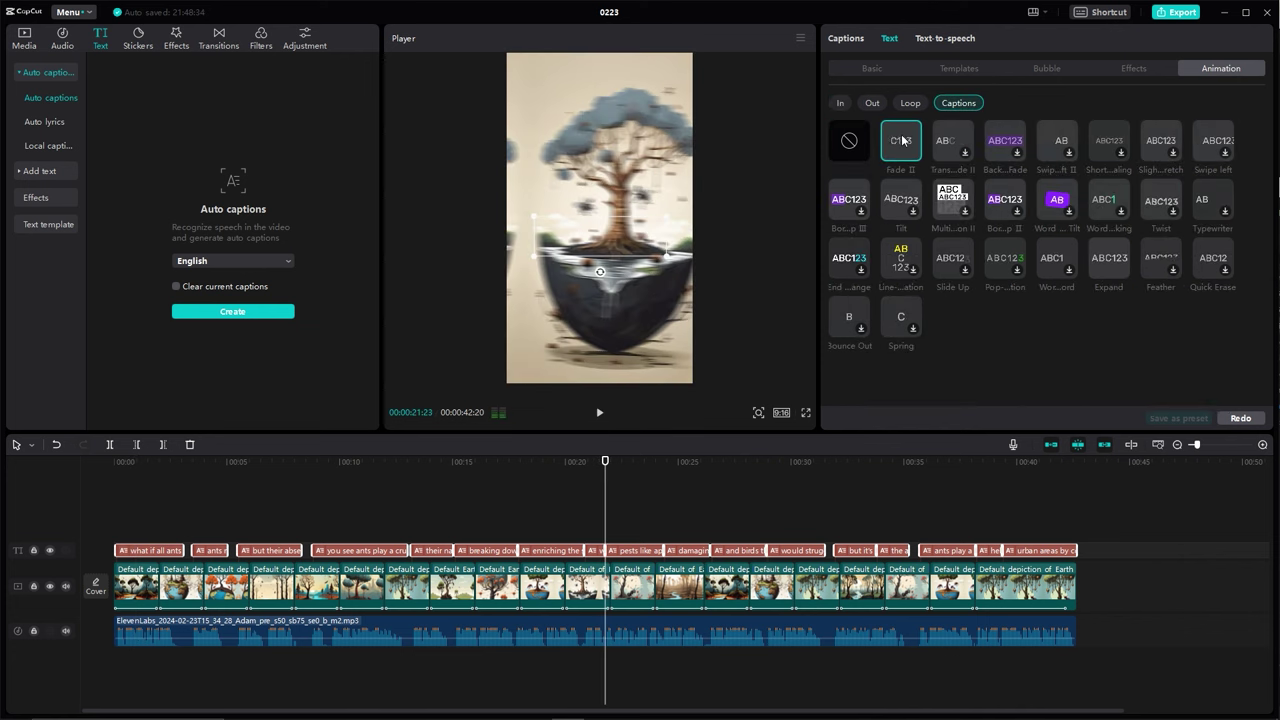
{"action": "left_click", "coordinate": [1122, 143]}
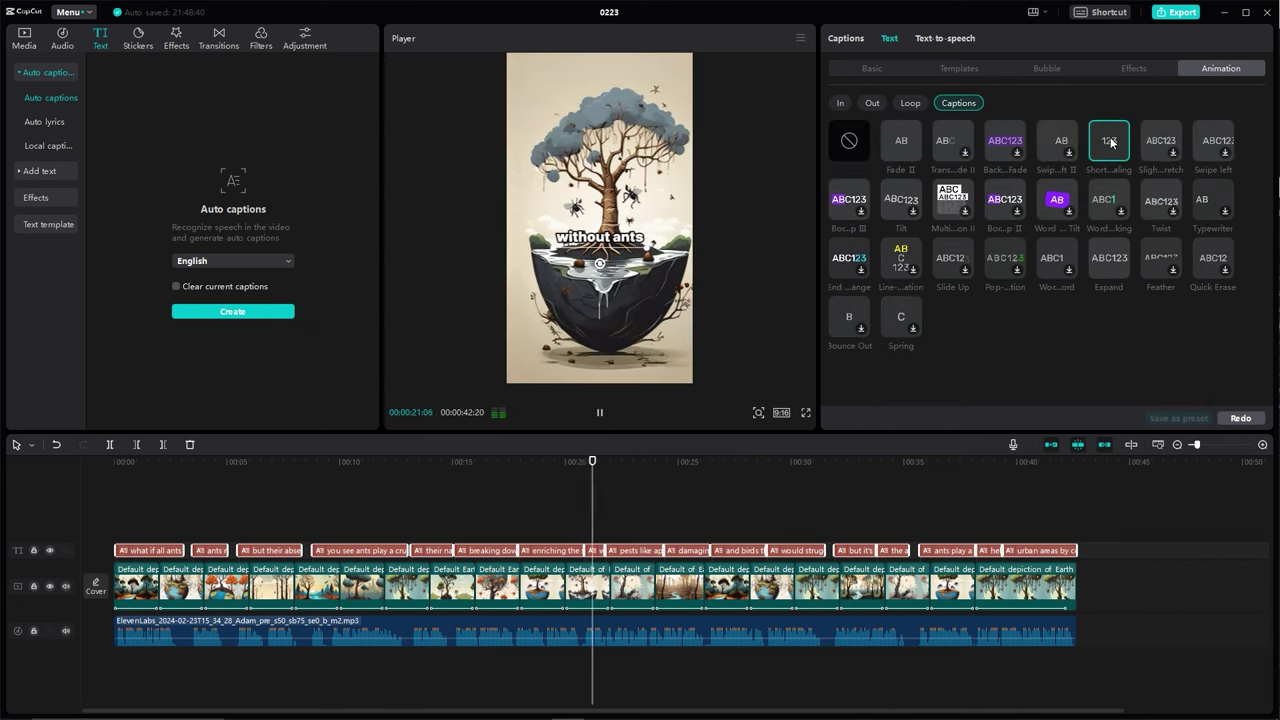
{"action": "left_click", "coordinate": [363, 471]}
{"action": "left_click", "coordinate": [158, 499]}
{"action": "key", "text": "space"}
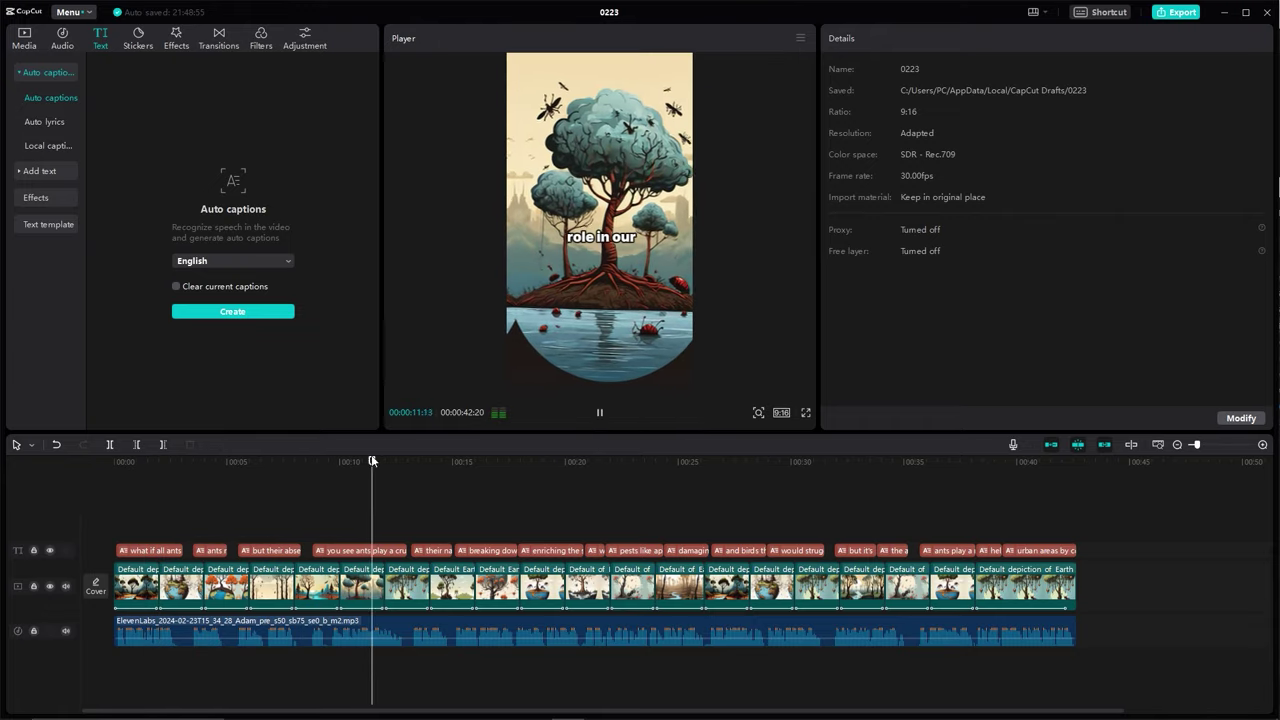
Export the video as Ants.mp4 at 1080P, H.264, 30fps
{"action": "key", "text": "ctrl+e"}
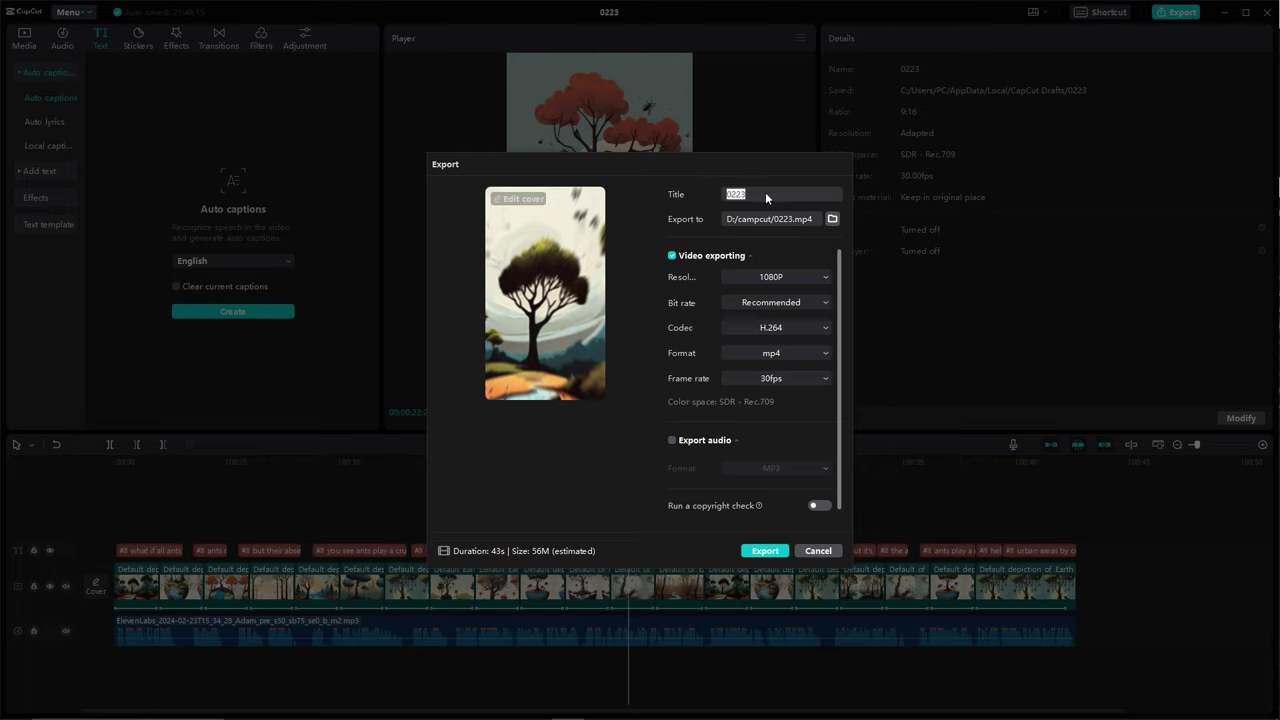
{"action": "left_click", "coordinate": [765, 551]}
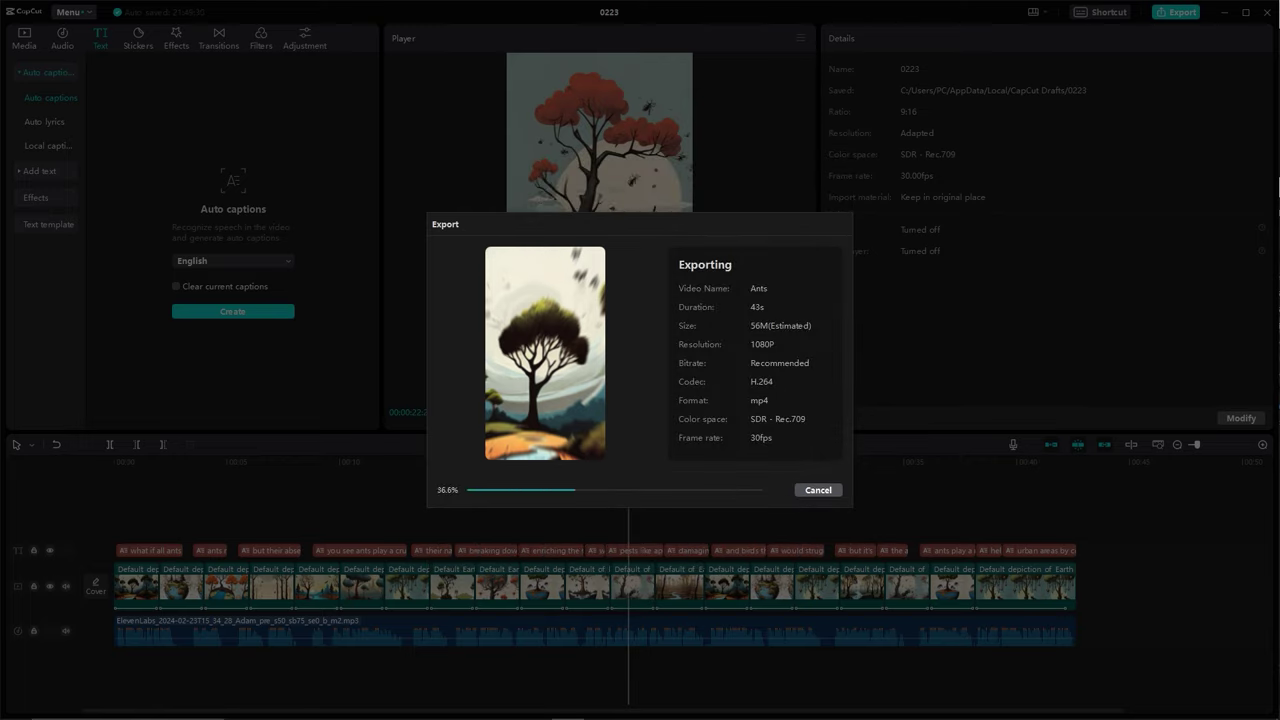